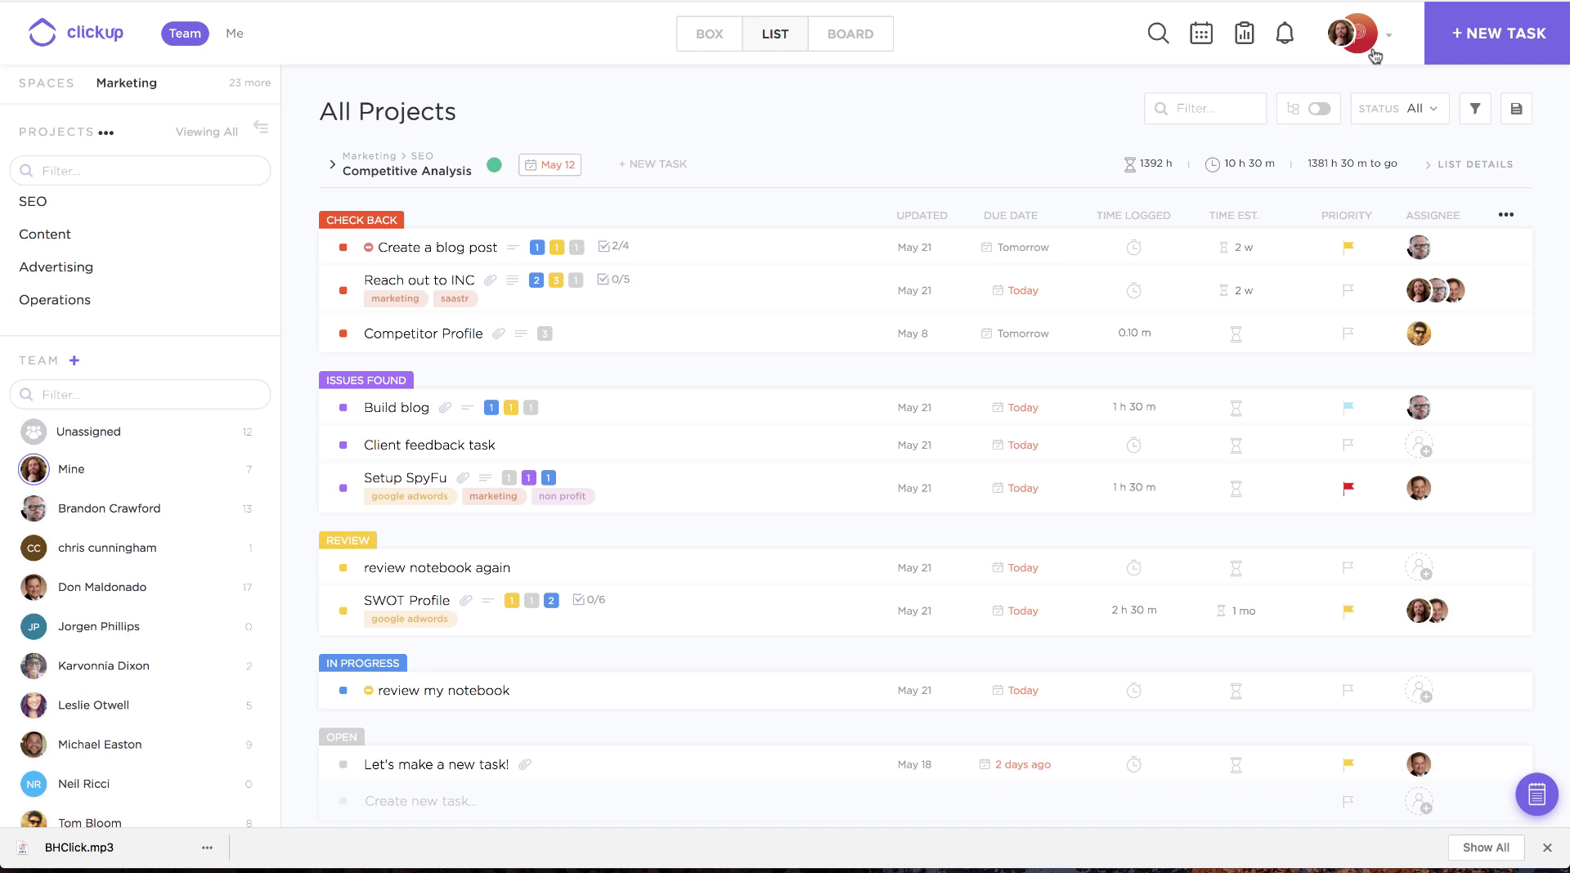
- Open the profile avatar's account menu listing teams such as Pied Piper
click(1373, 53)
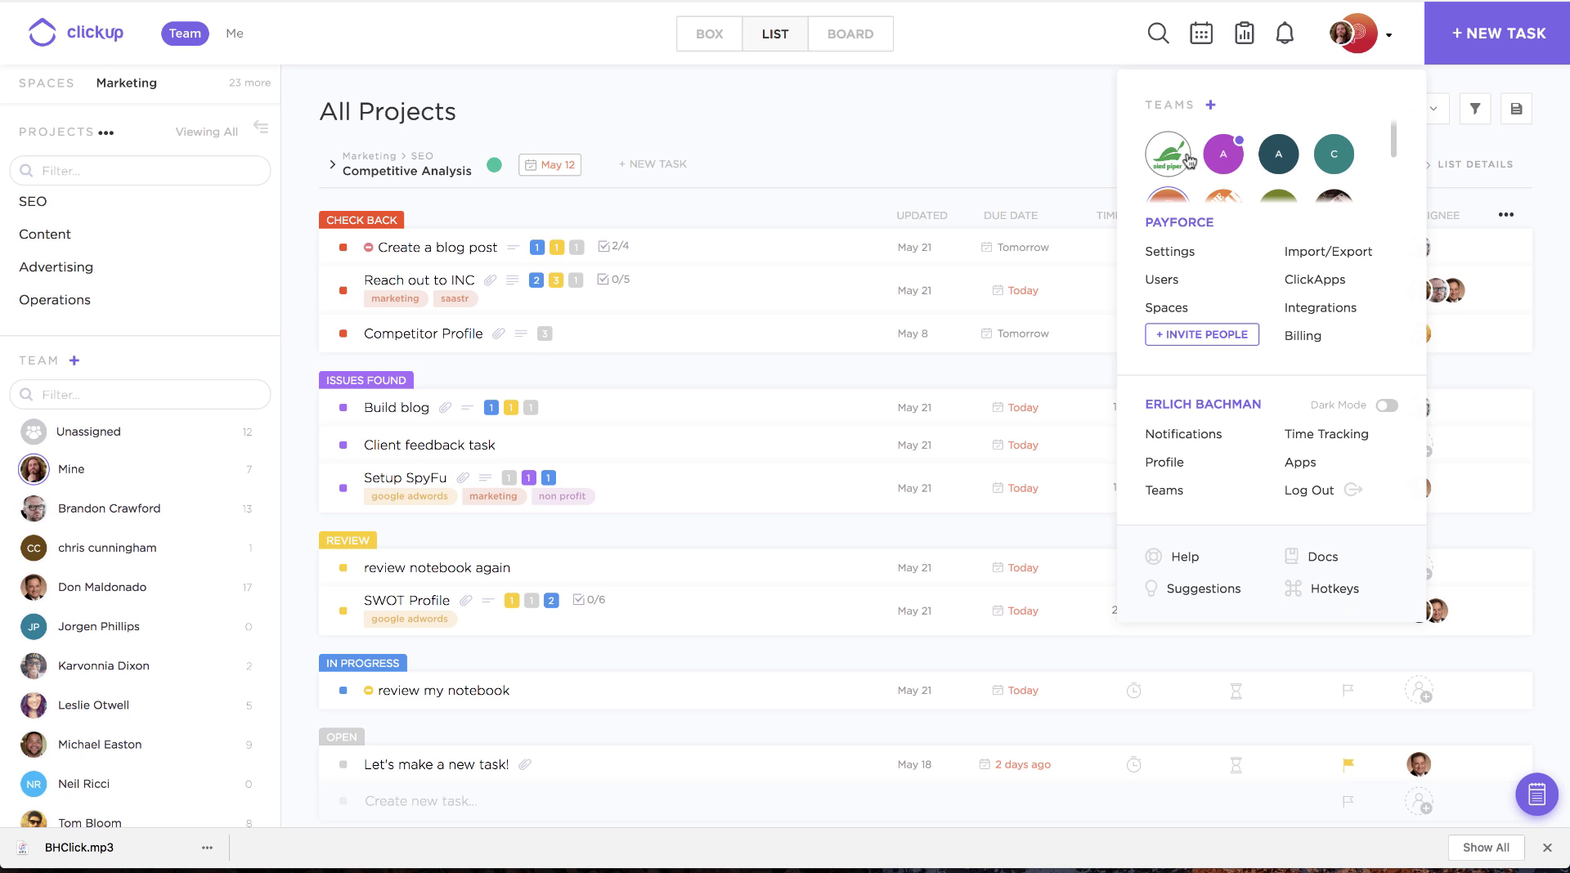
- Dismiss the account menu to return to the Marketing space's All Projects list
click(1277, 154)
click(860, 98)
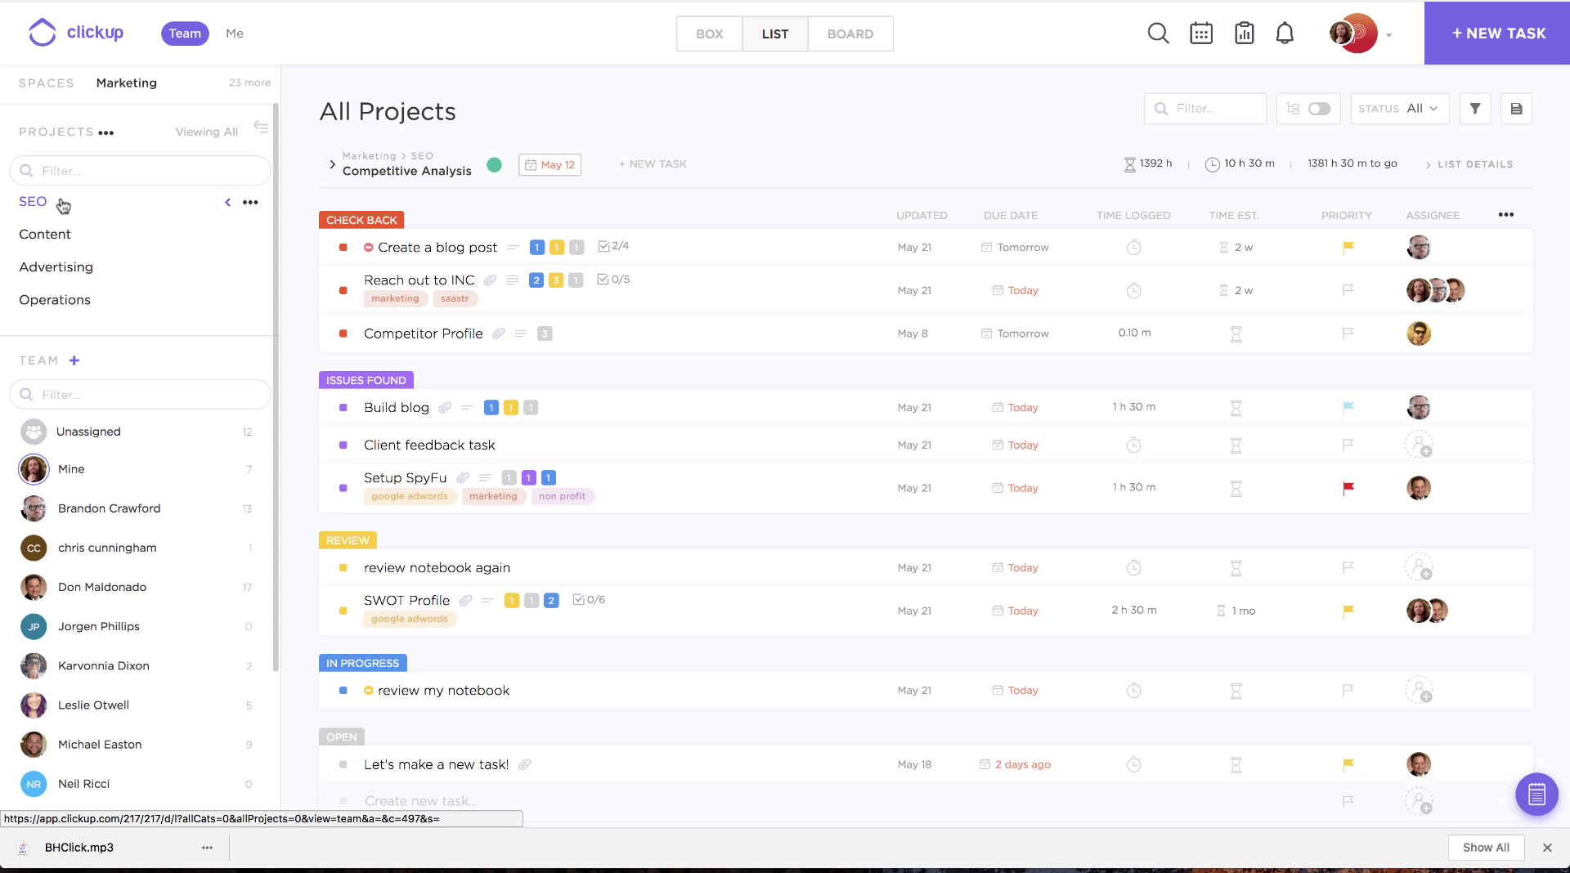
- Expand SEO, view its Competitive Analysis and Backlinks lists, then show the whole SEO project
click(227, 202)
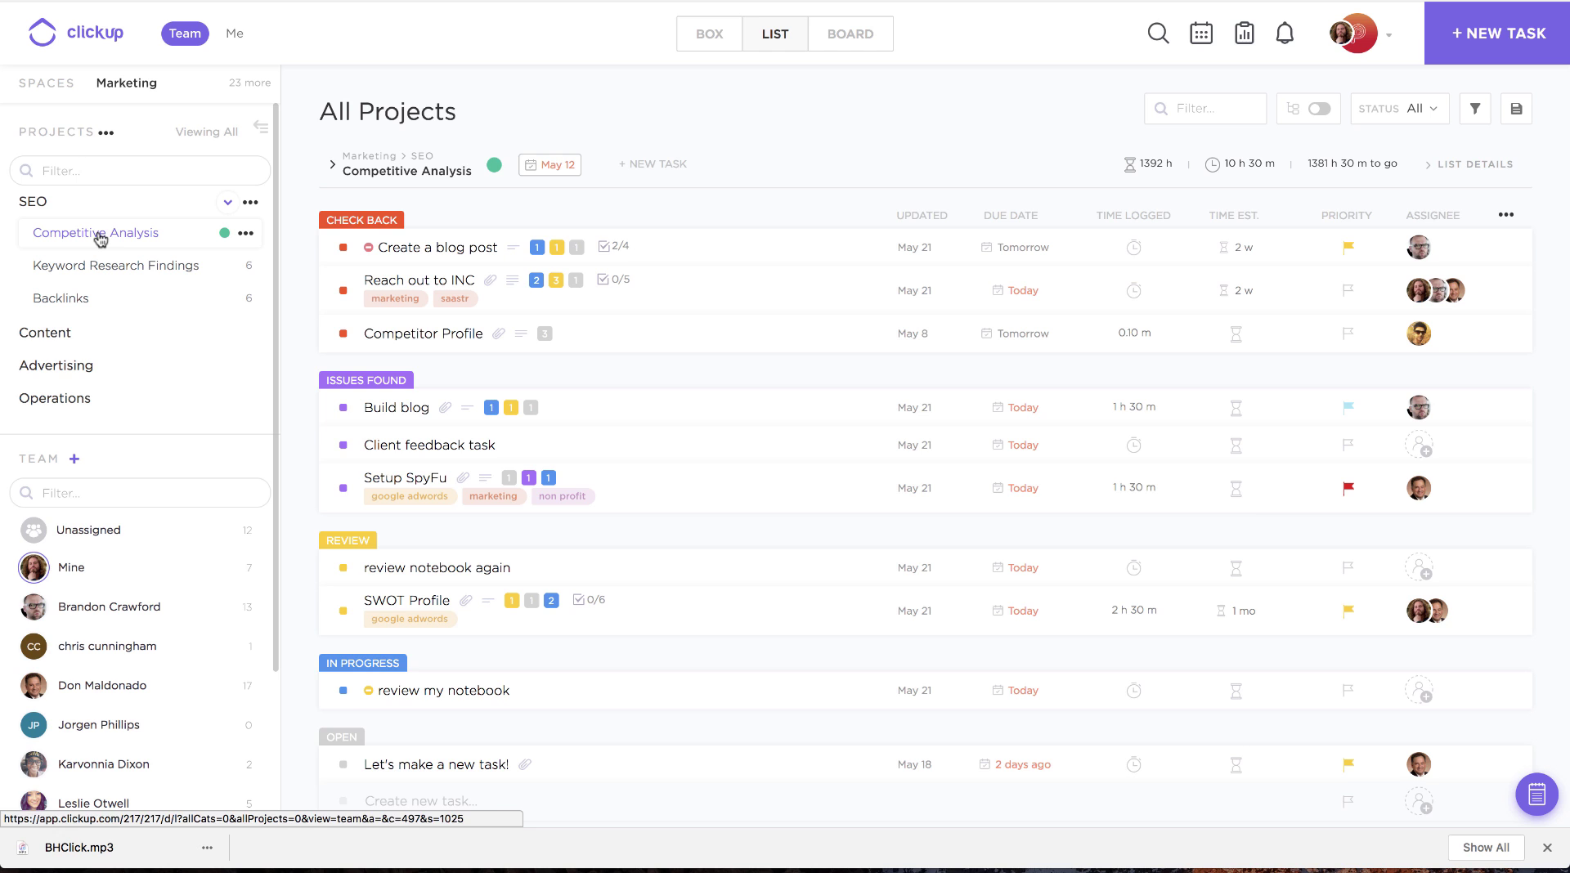
click(100, 237)
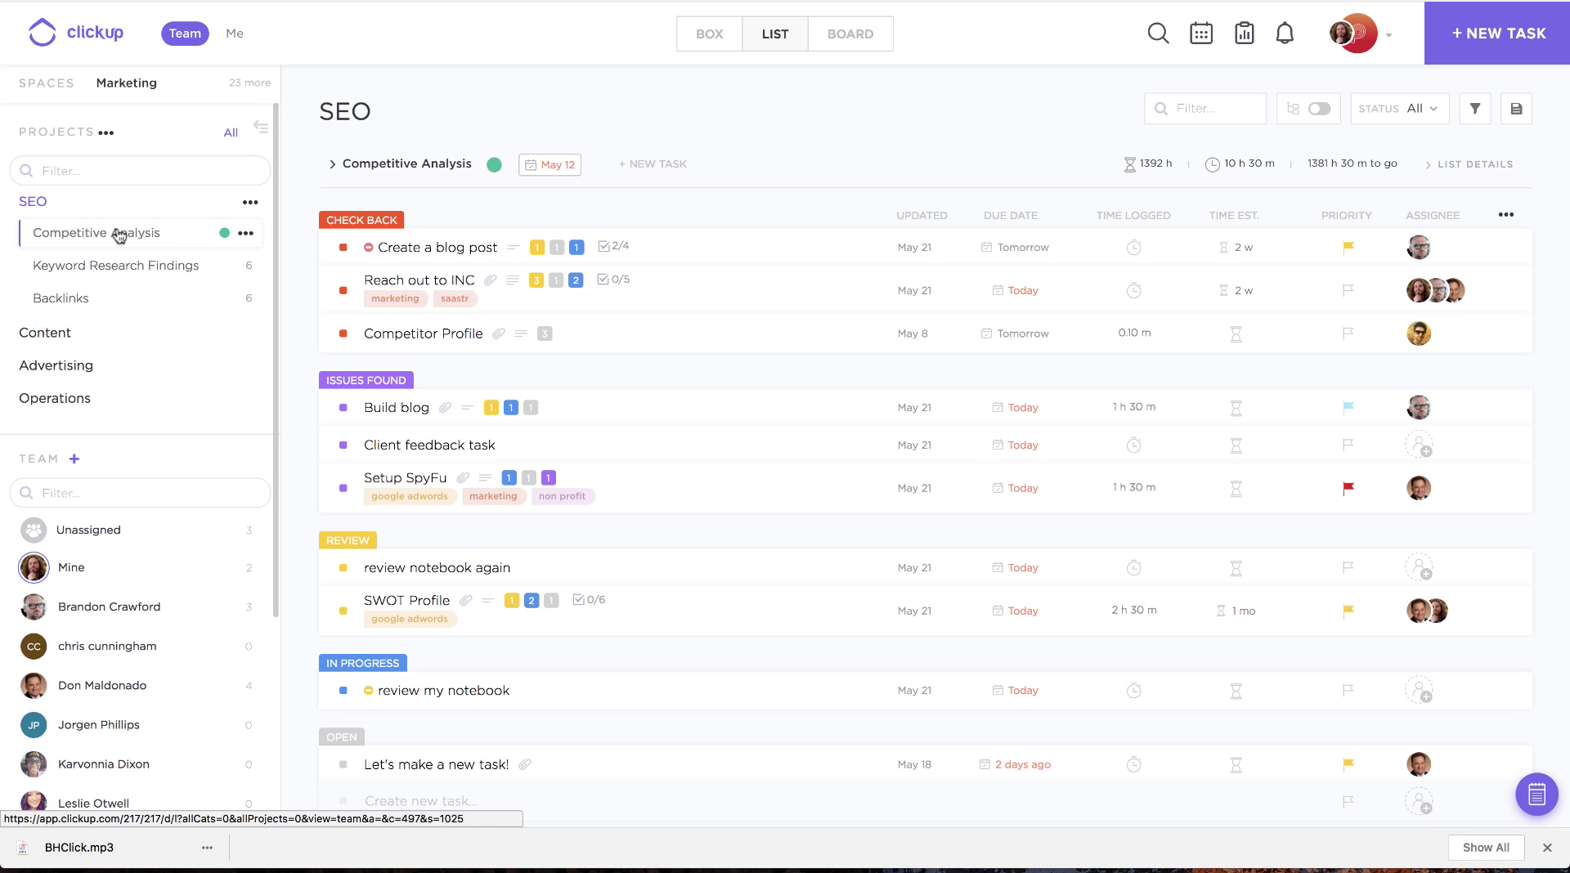
click(69, 300)
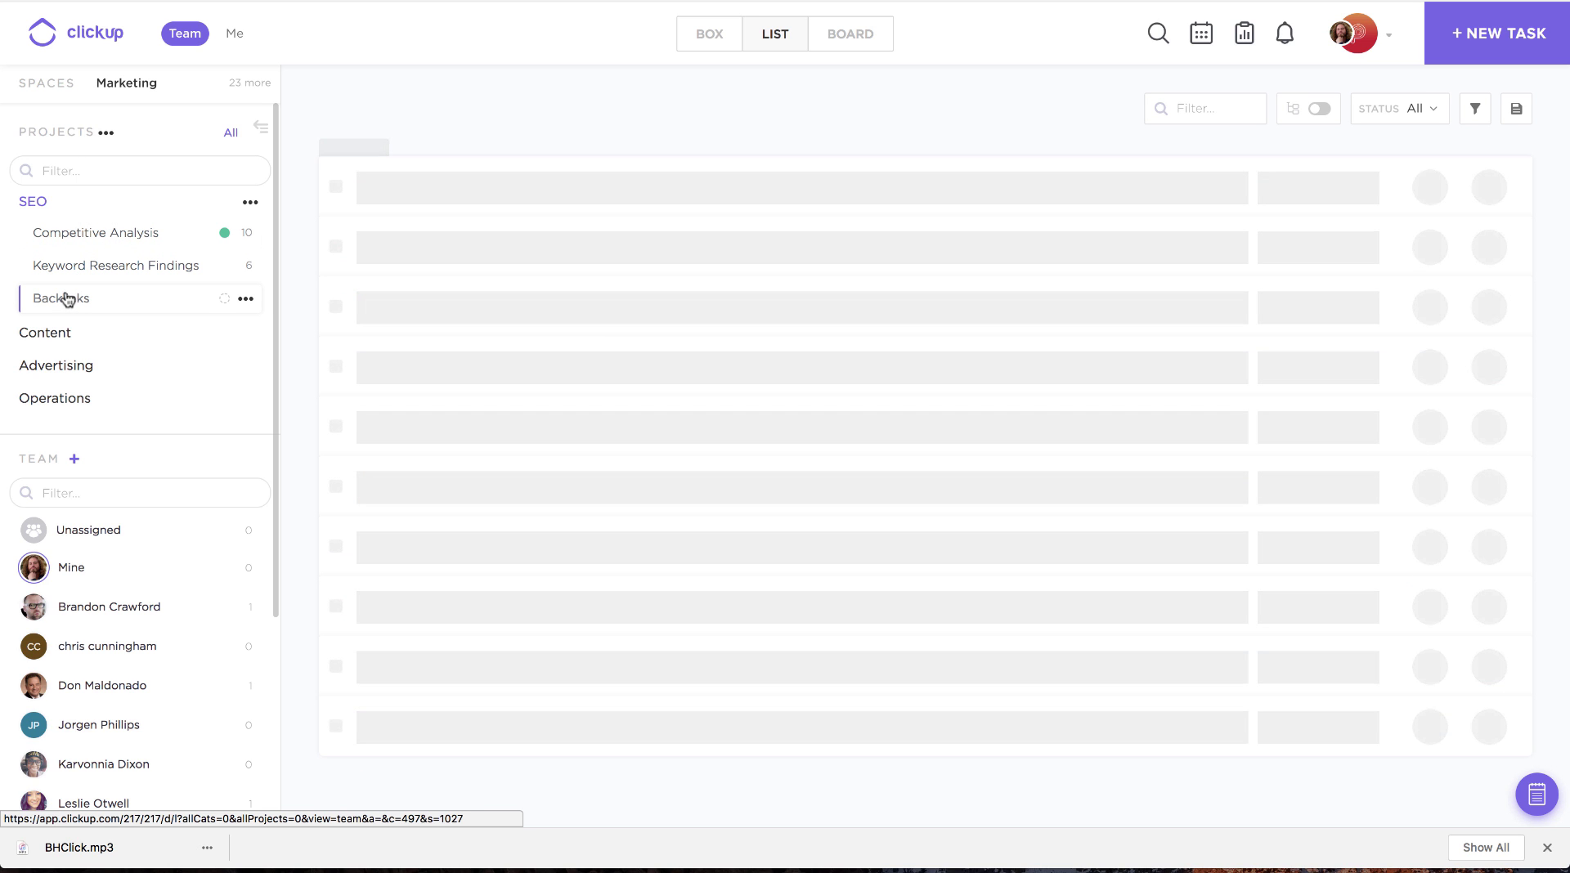
click(33, 202)
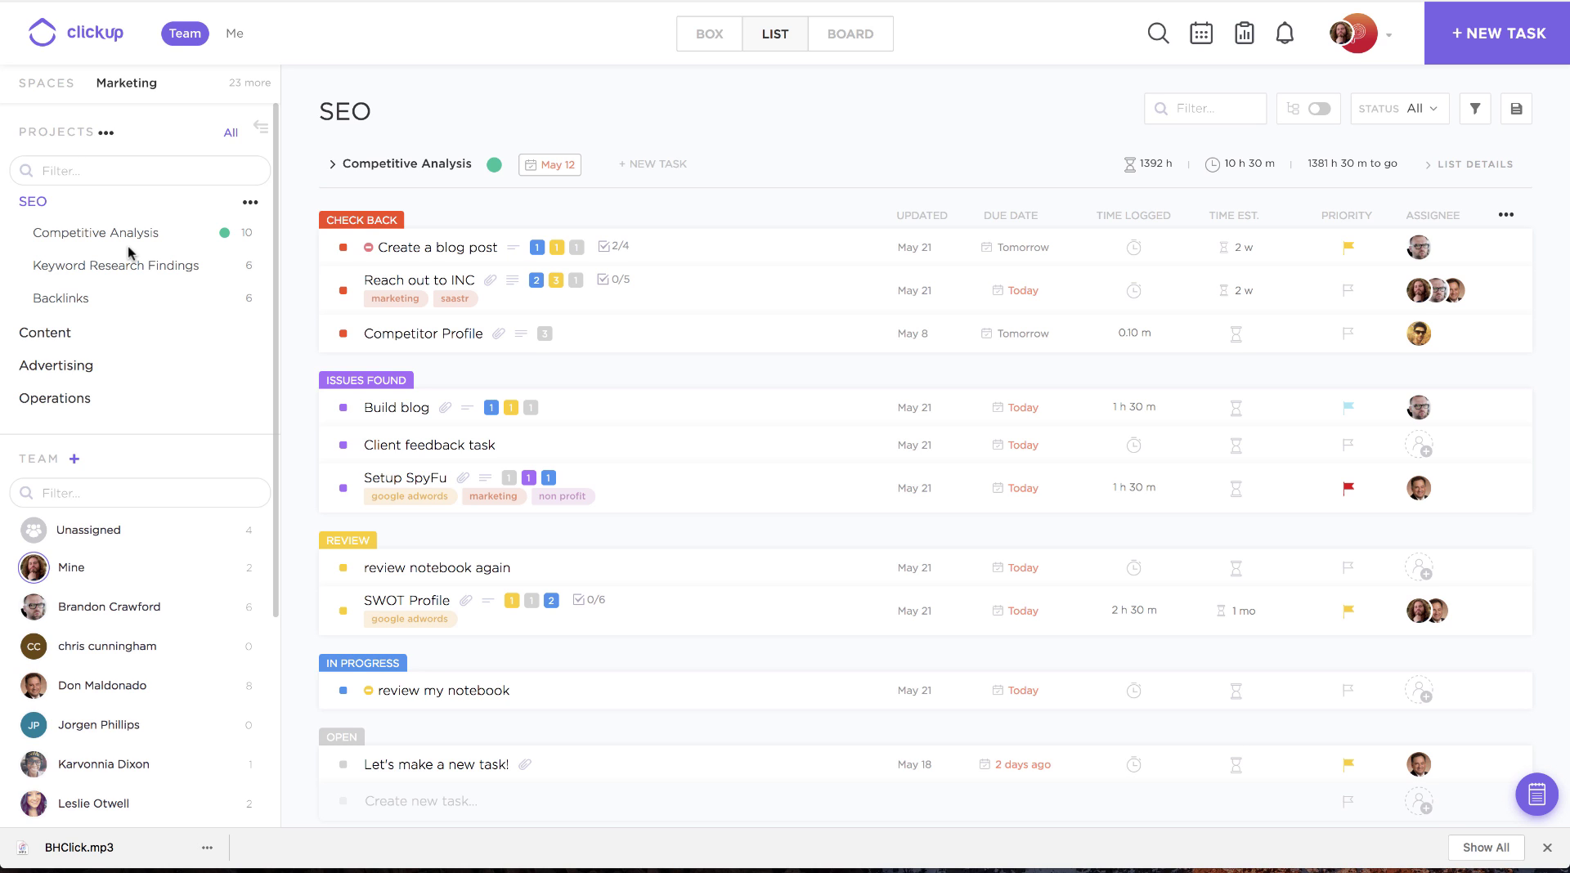
- Show all projects' tasks, select 'Create a blog post', then return to the SEO project
click(231, 136)
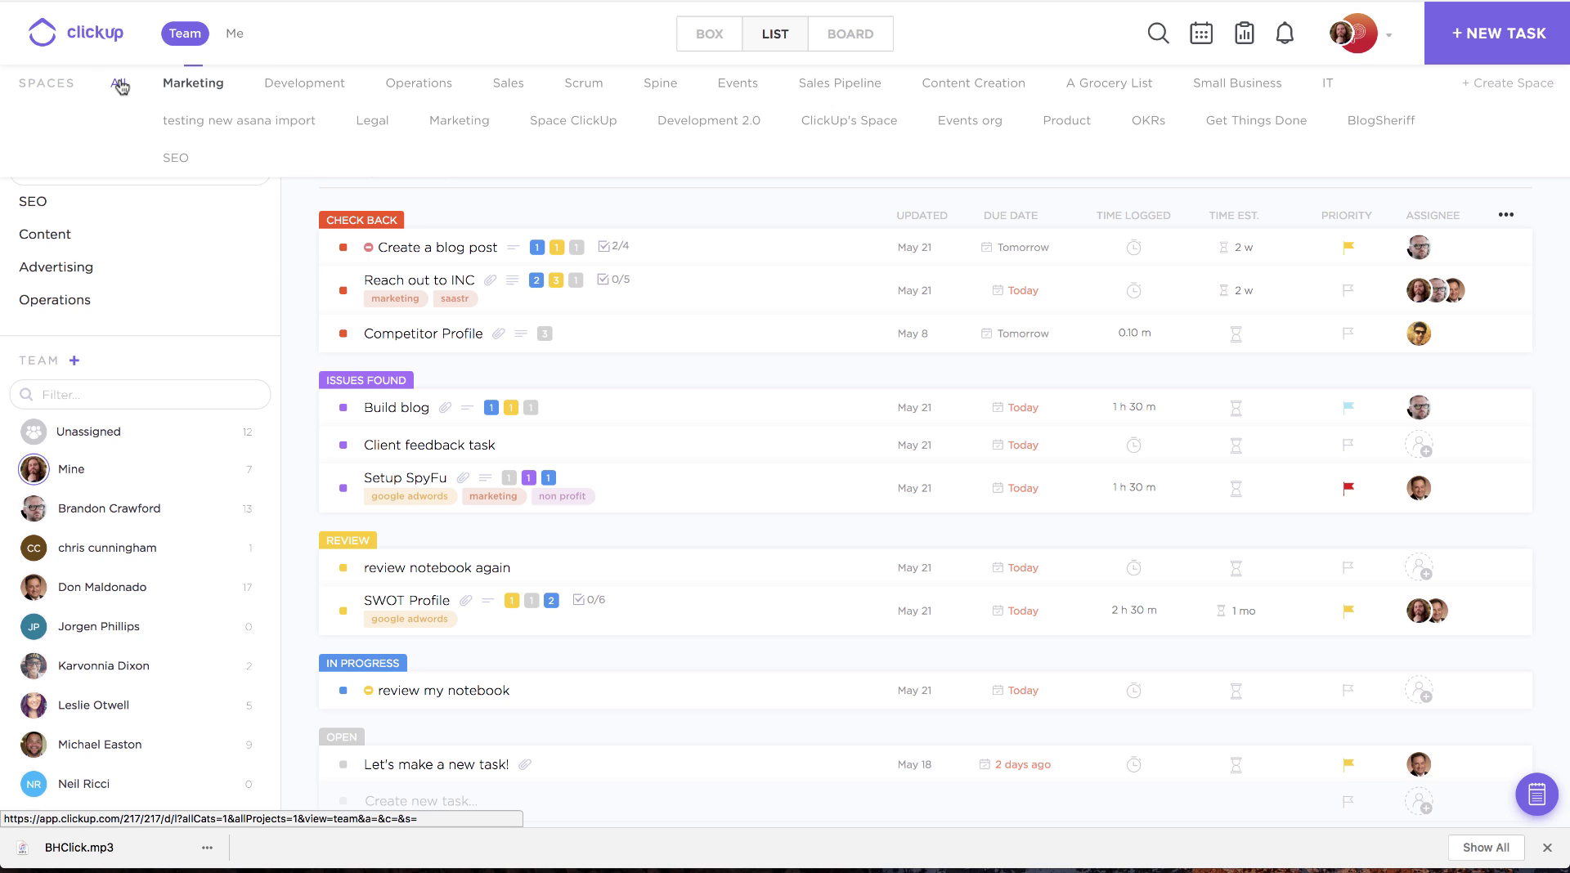
mouse_move(767, 247)
click(299, 247)
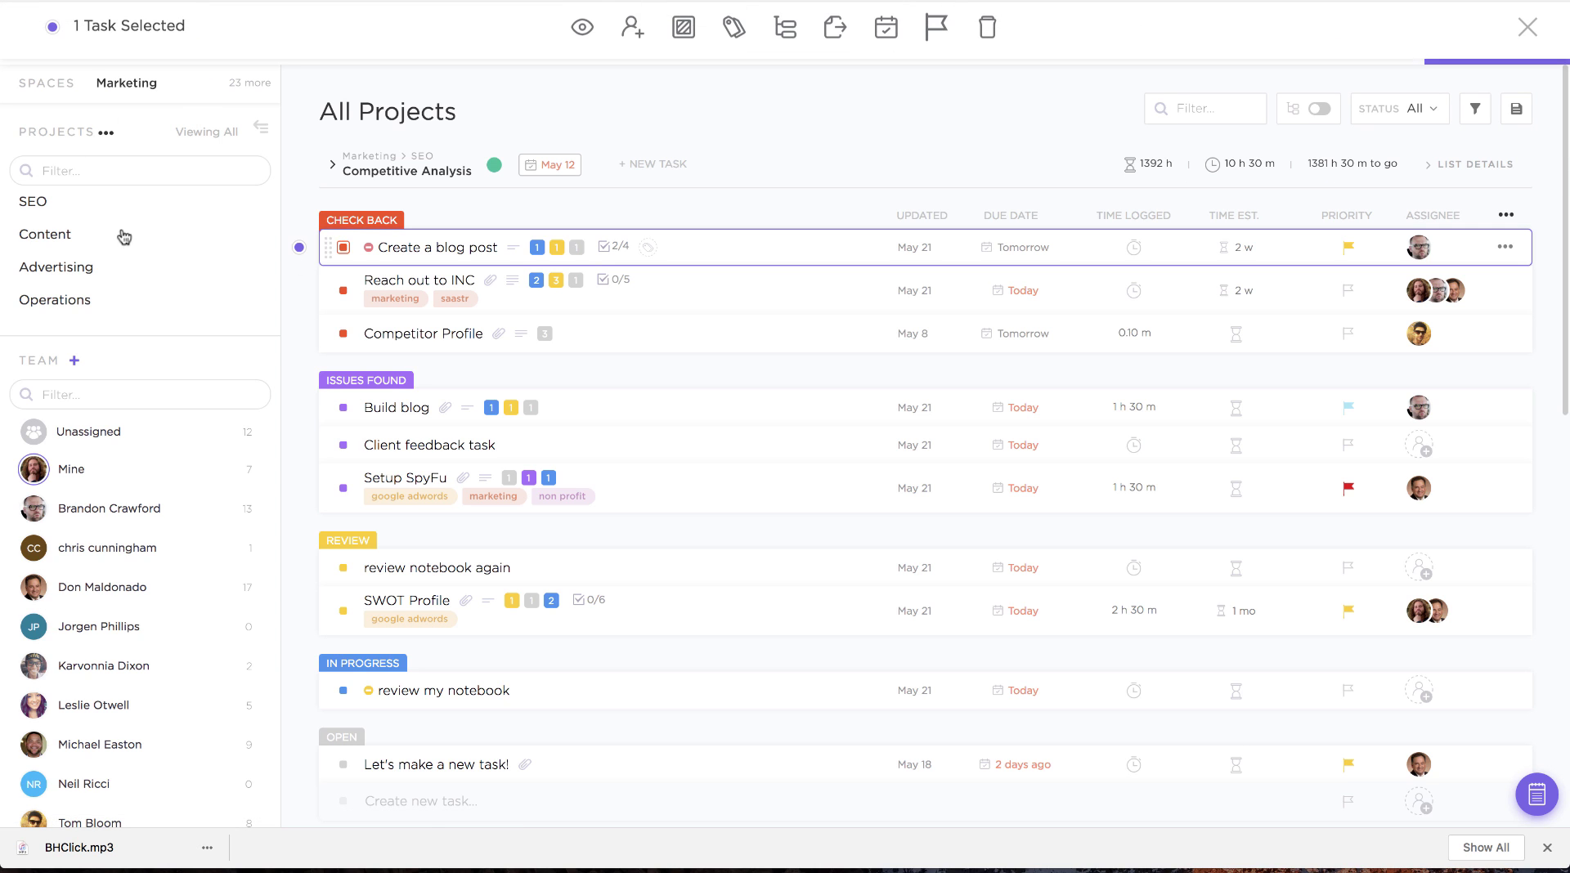
click(43, 205)
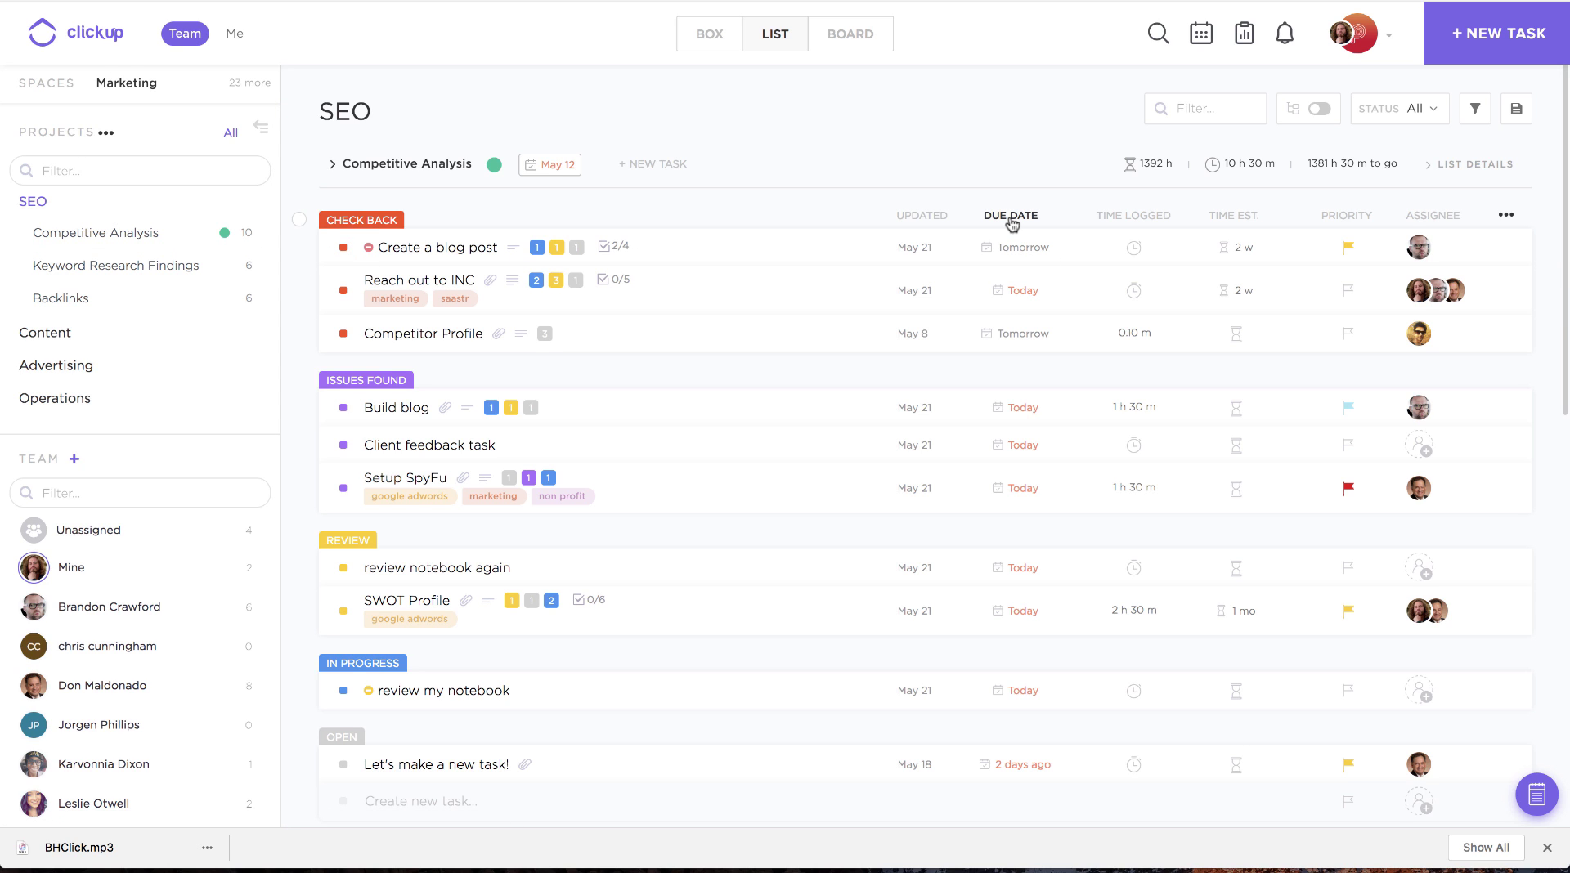
click(1011, 218)
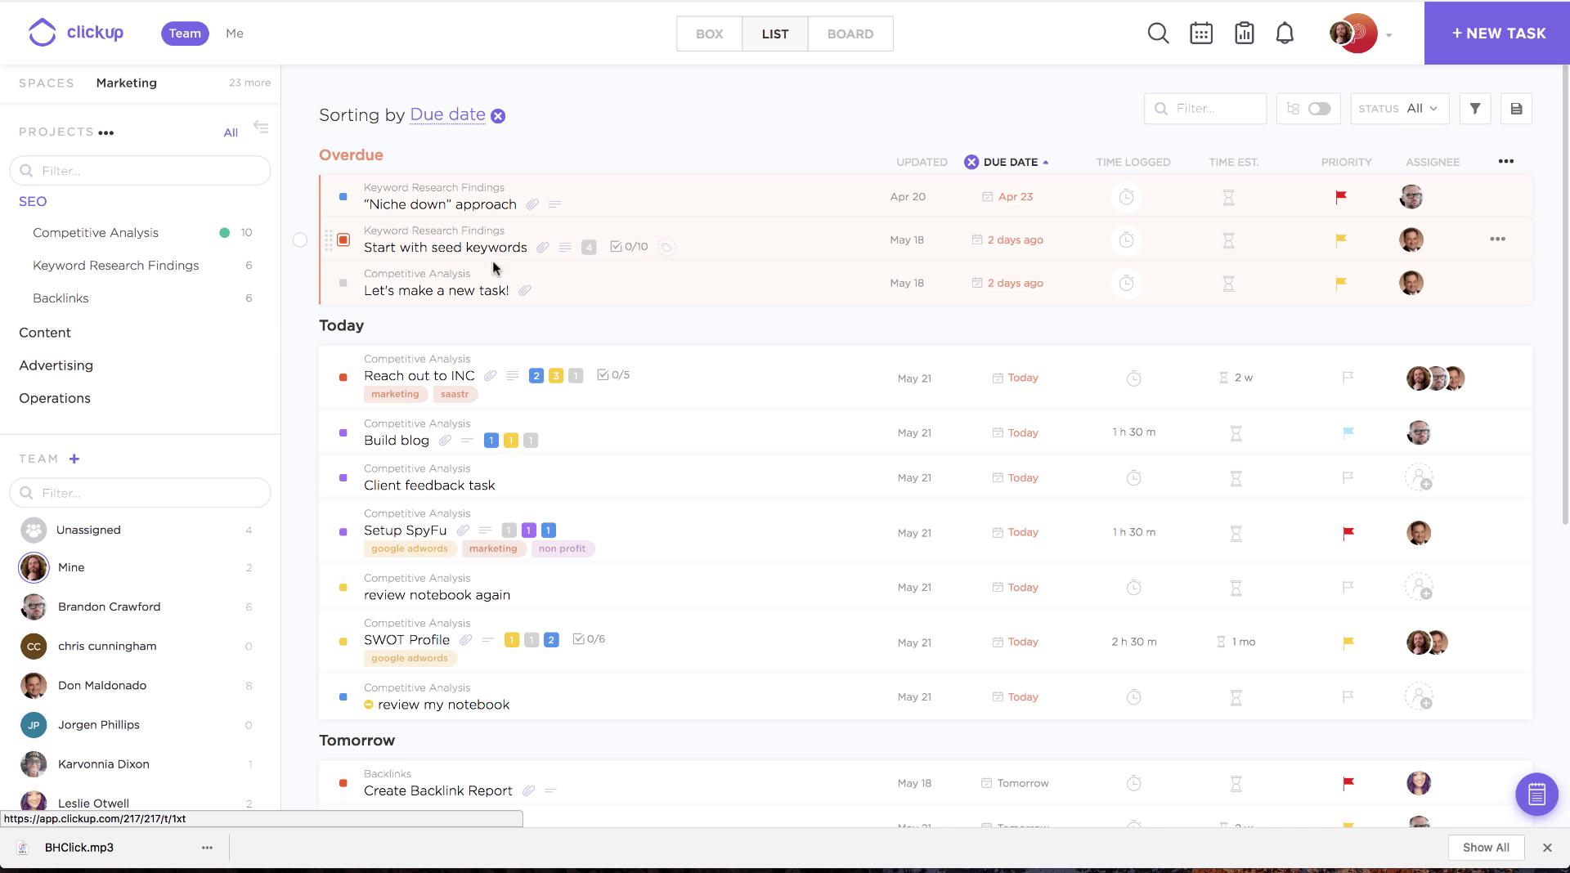
scroll(540, 418, down, 6)
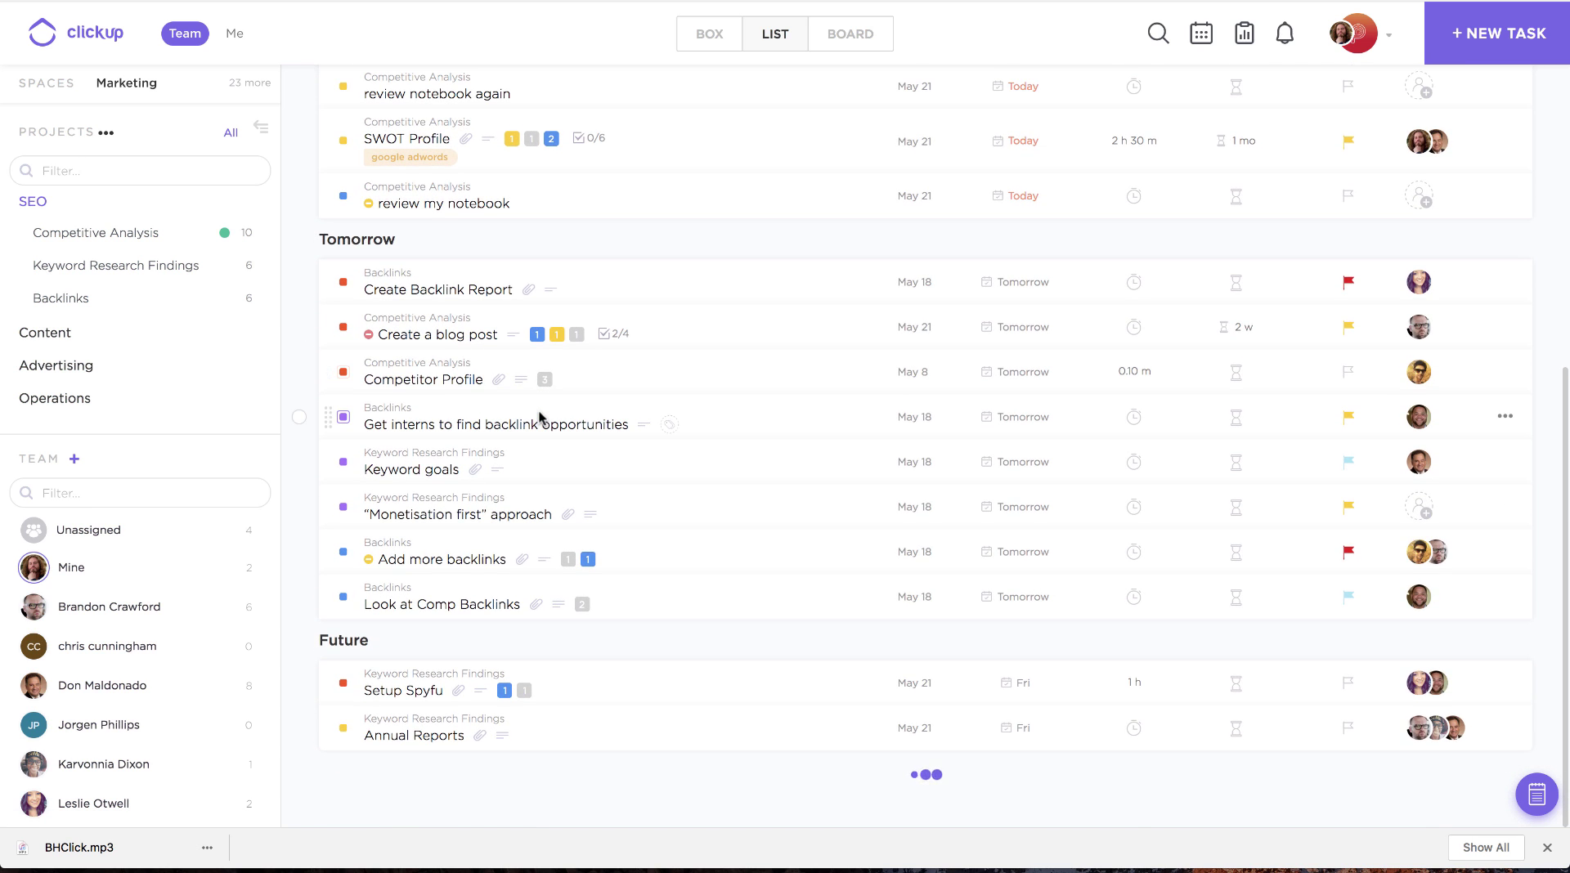
scroll(540, 417, up, 1)
scroll(539, 418, up, 5)
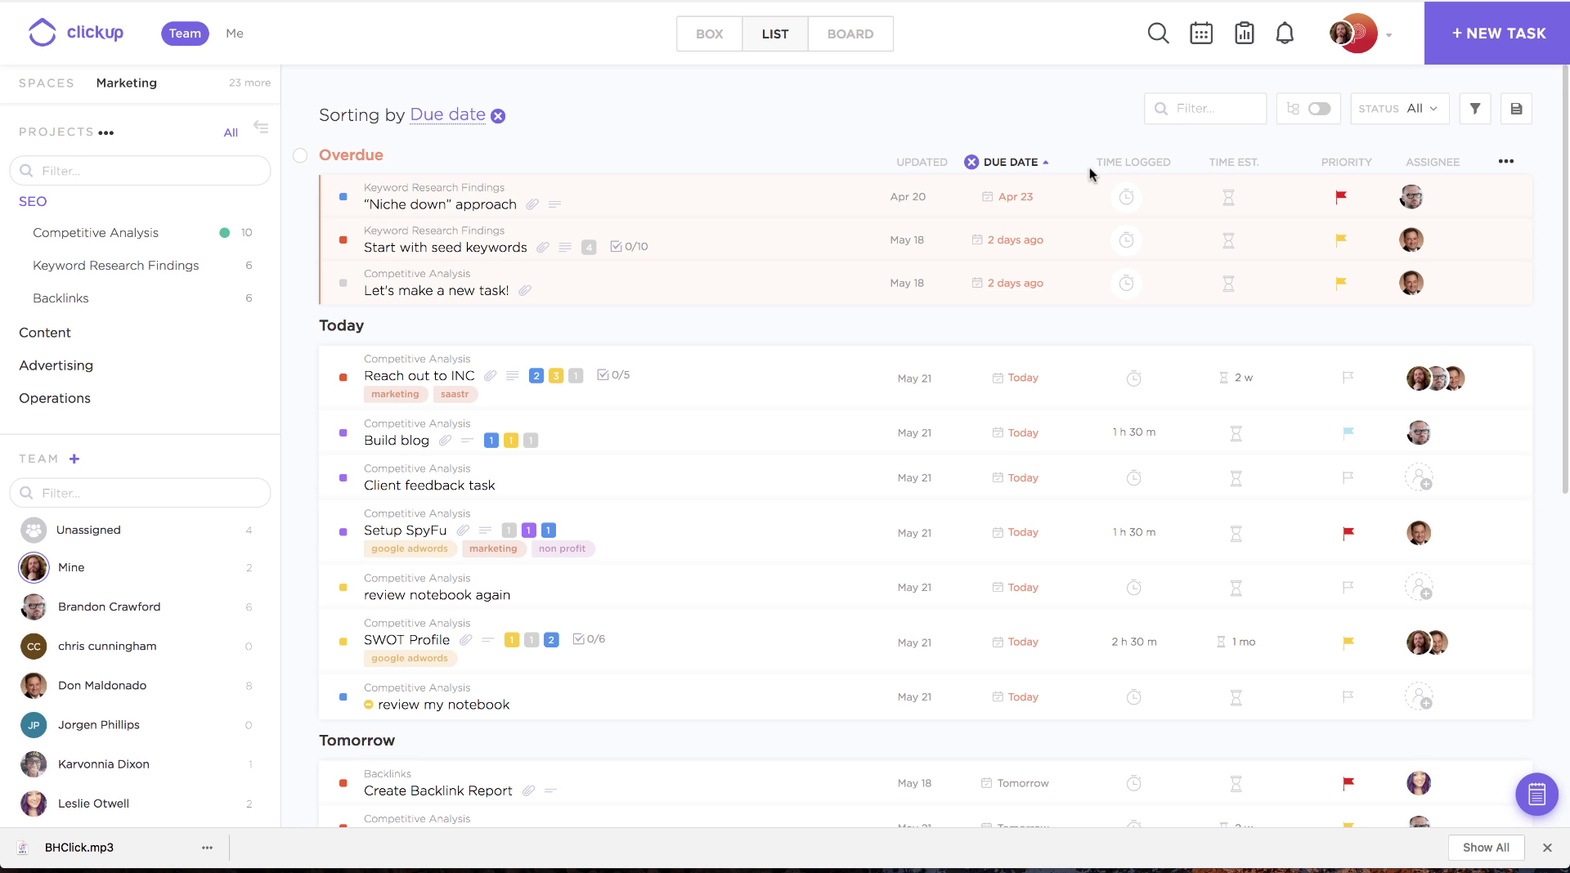
click(1346, 162)
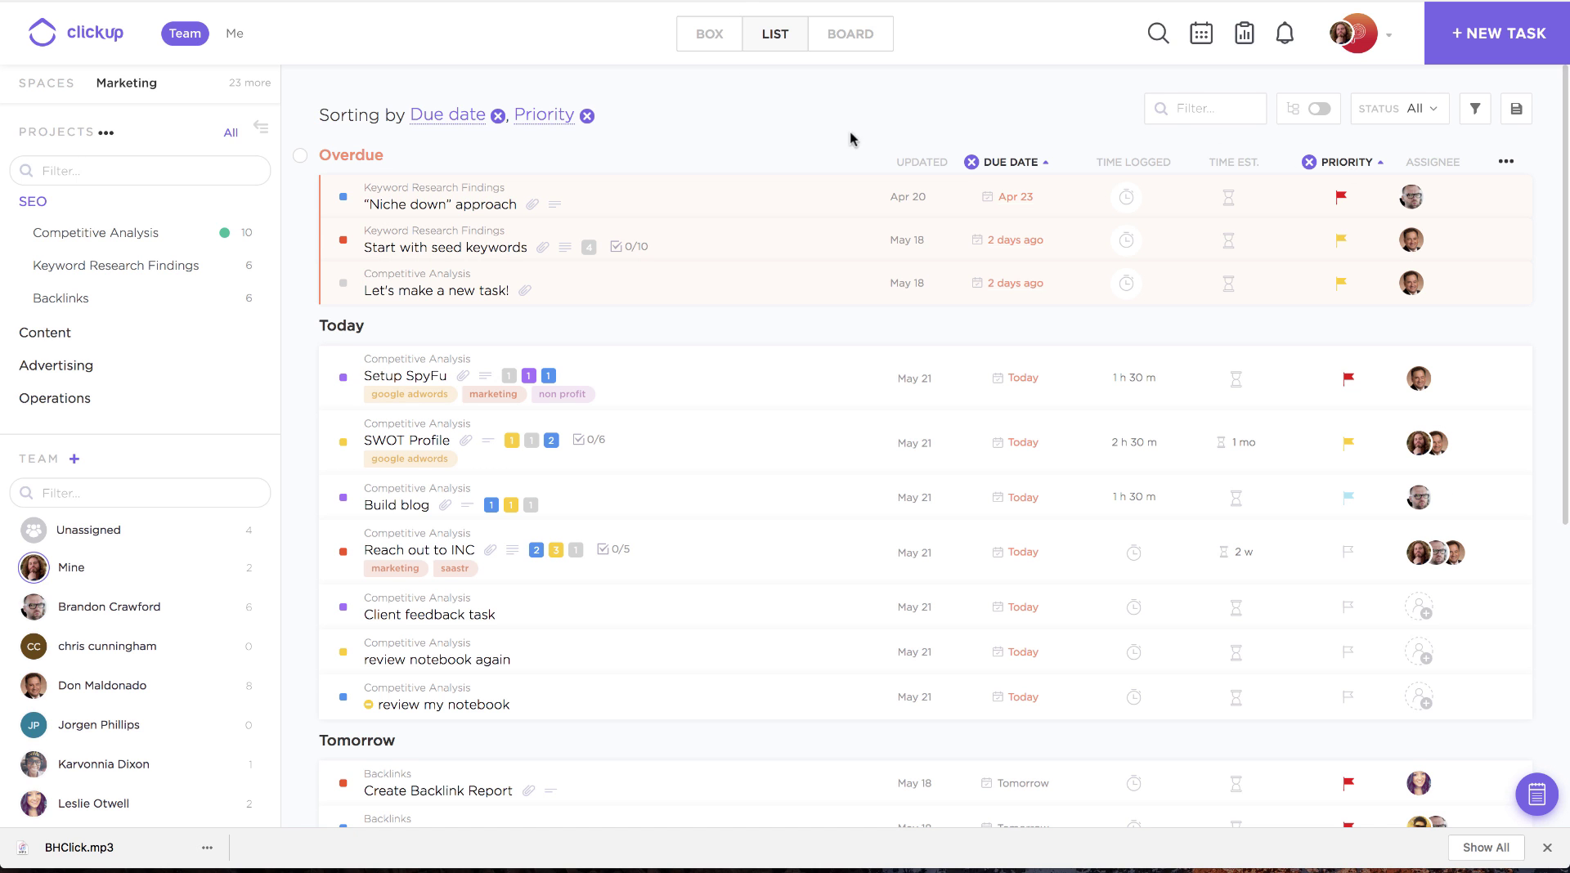
click(497, 116)
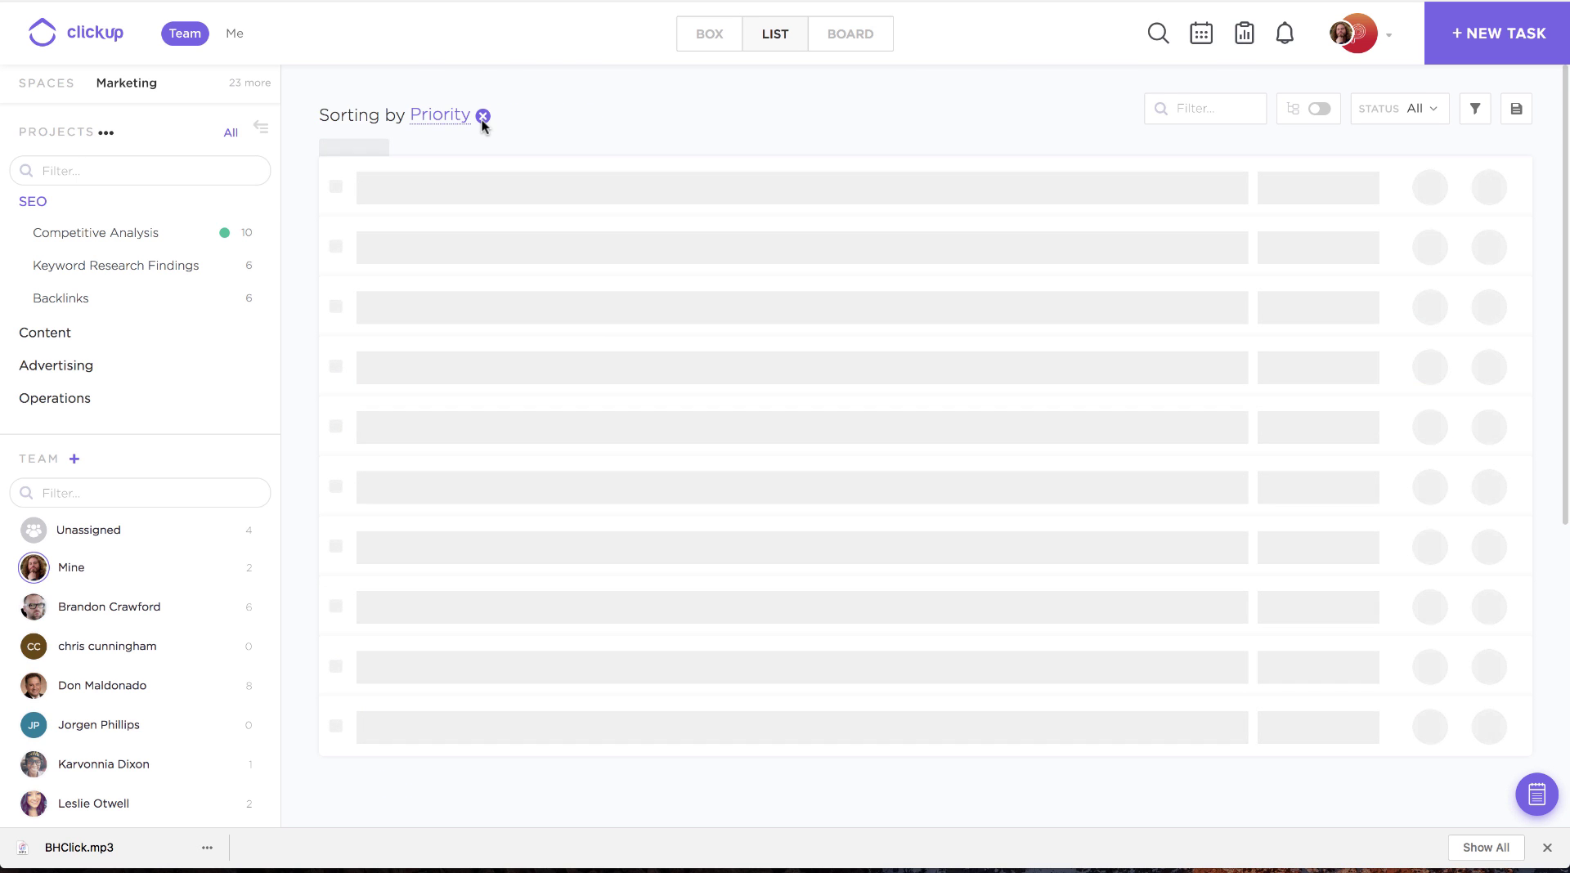
click(483, 115)
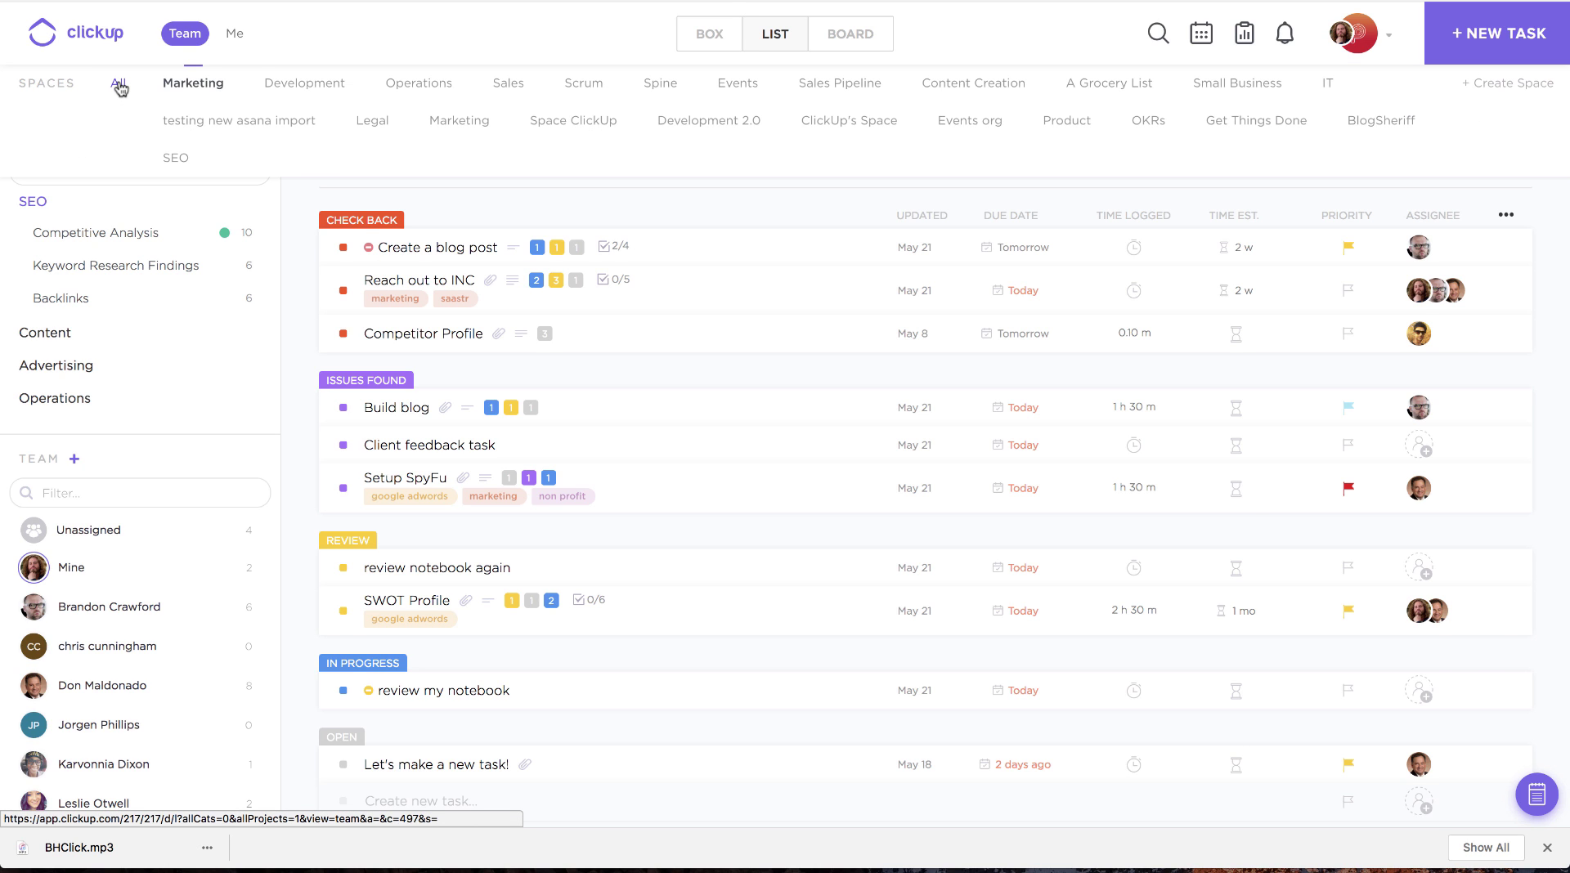
- Switch the Spaces bar to All so every space's tasks are listed
click(120, 81)
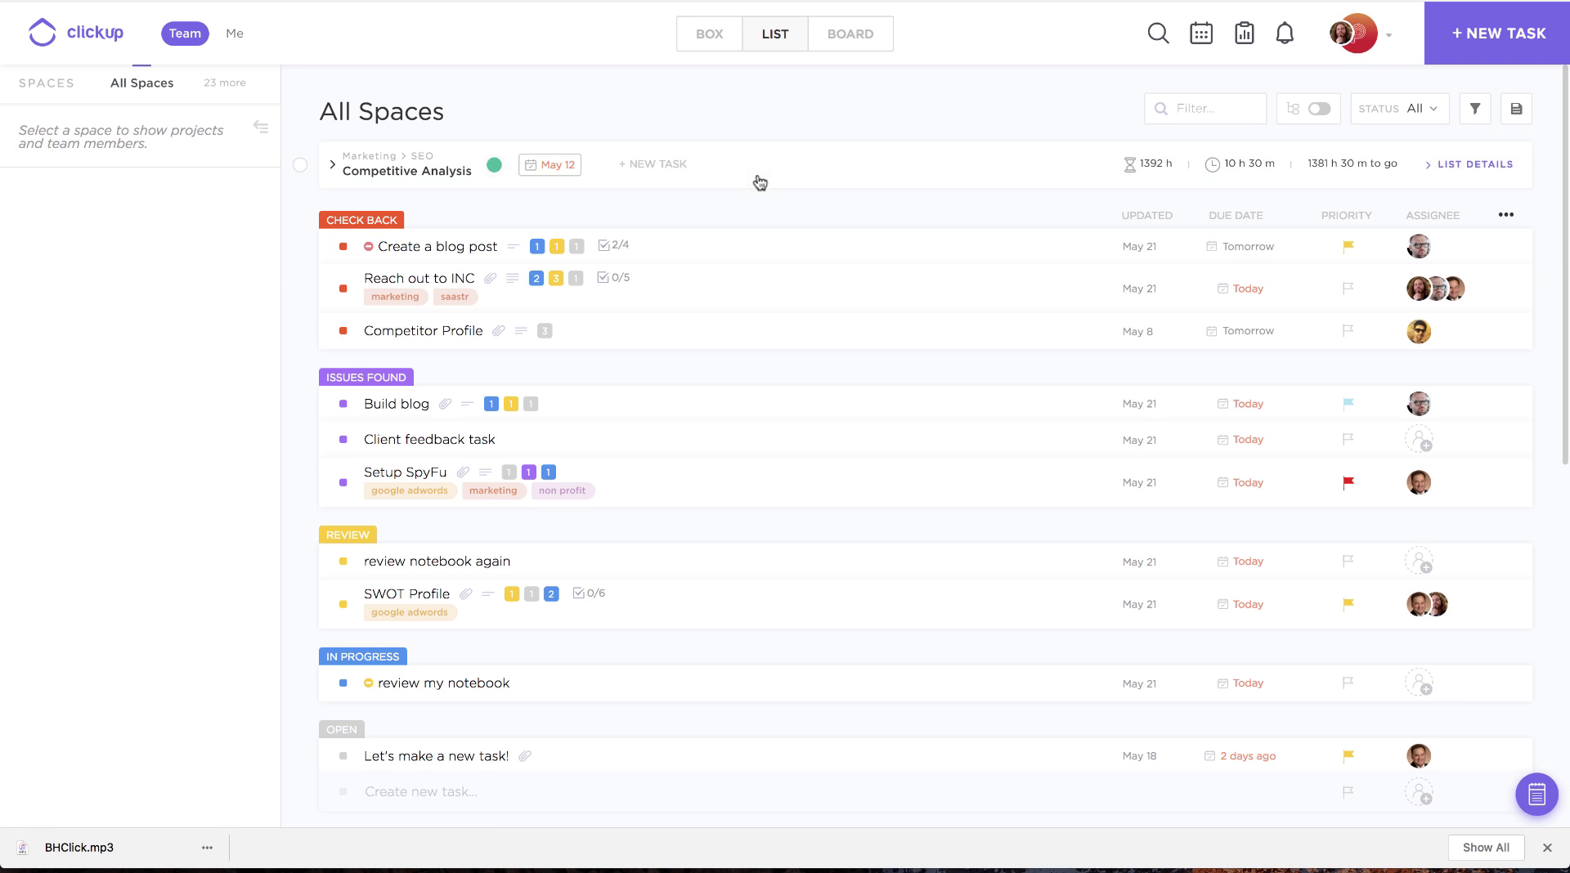
- Filter tasks to due date Today and Urgent priority, leaving only Setup SpyFu
click(1476, 113)
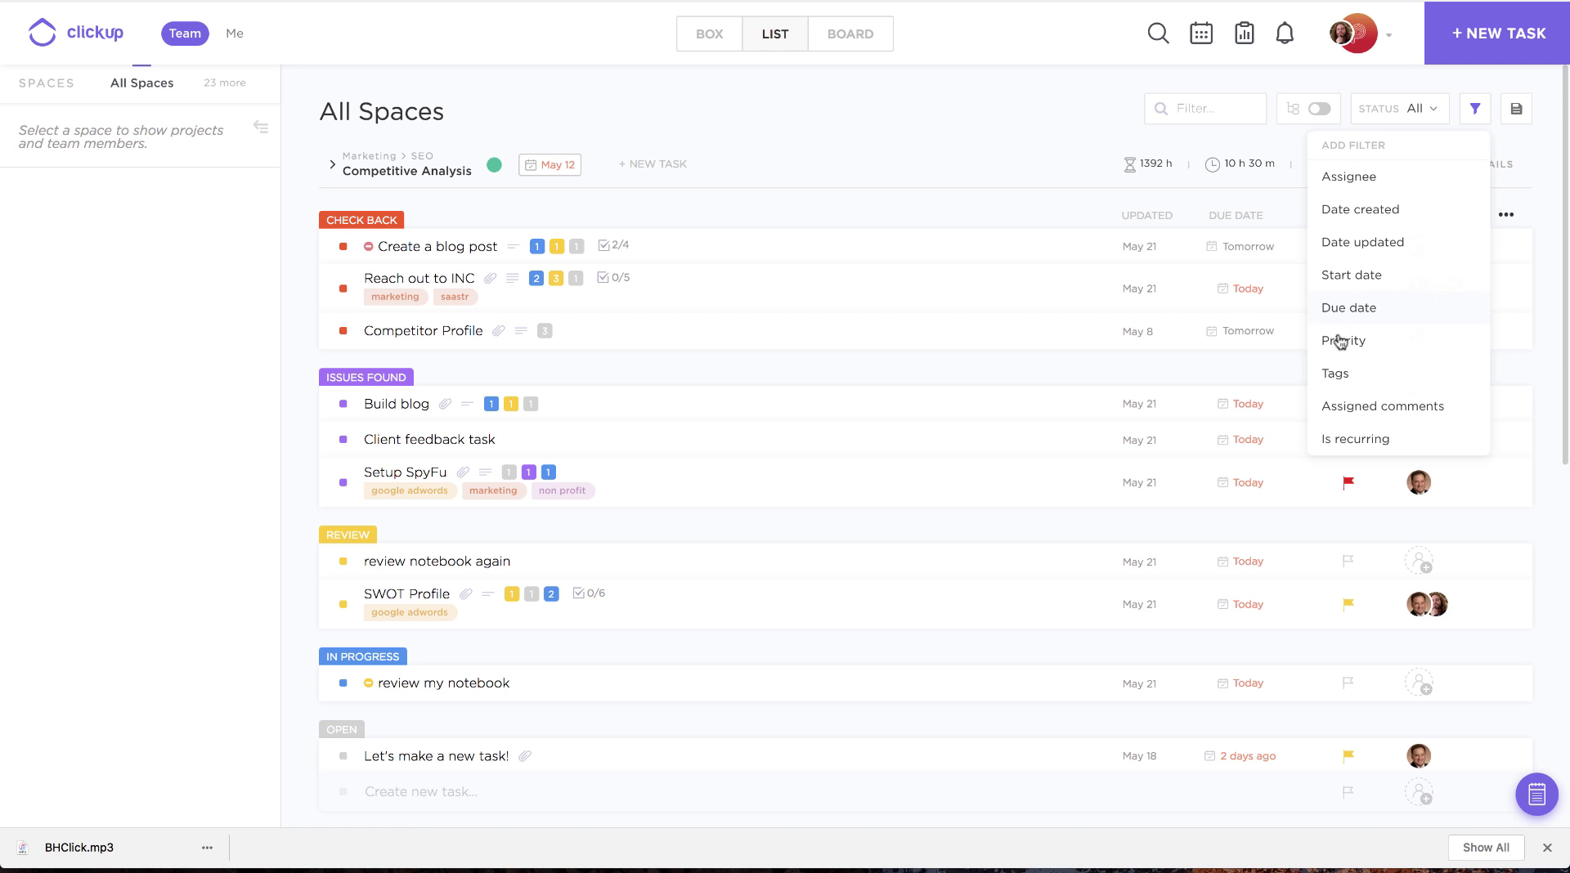
click(1342, 312)
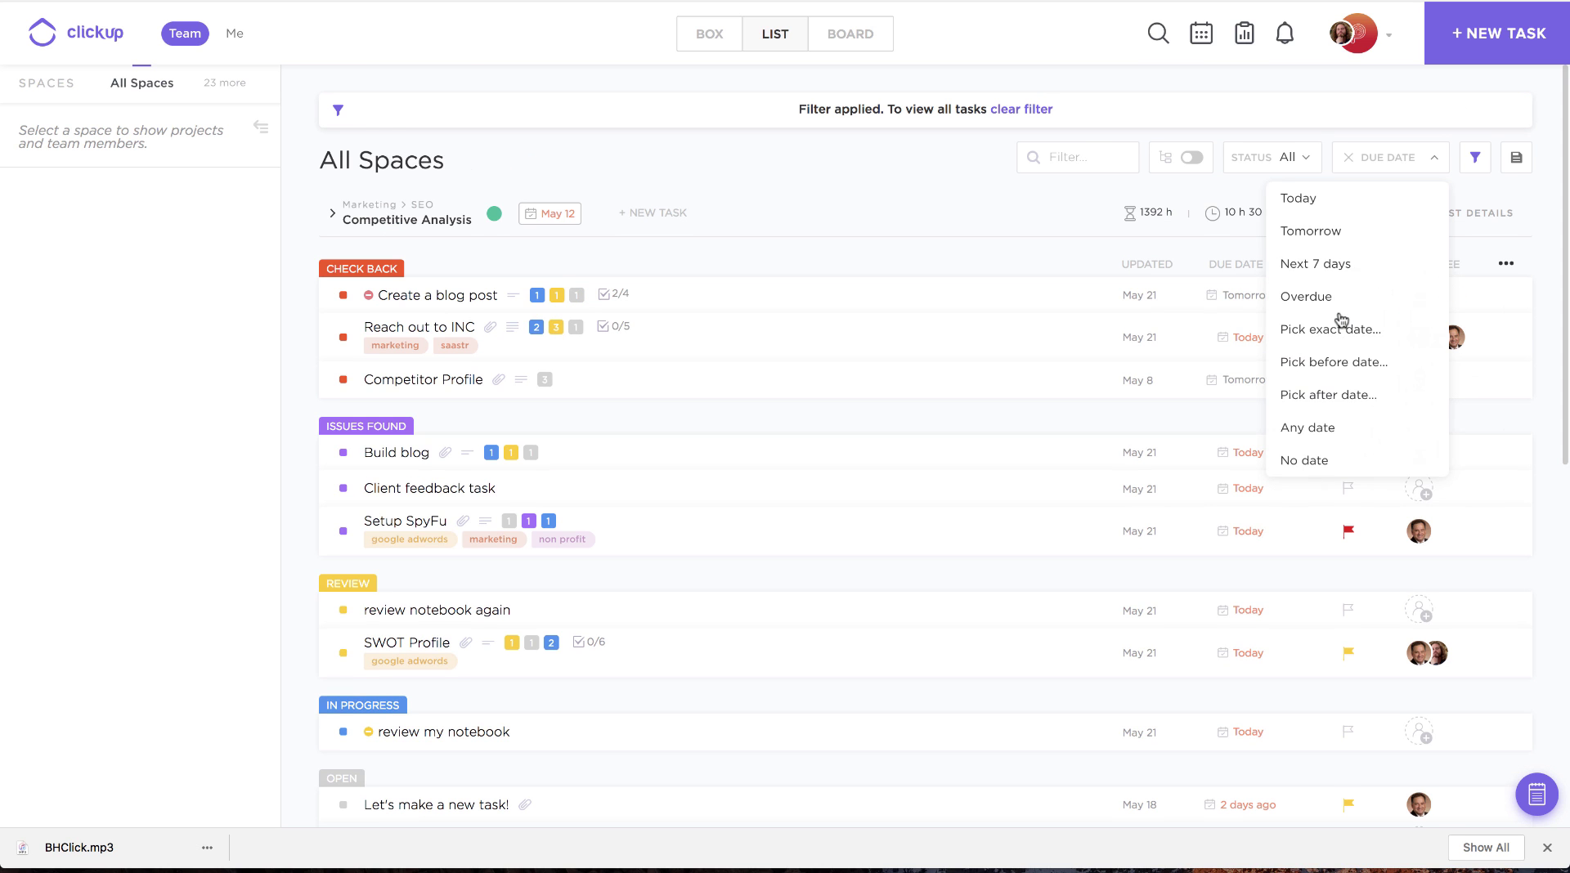
click(1293, 208)
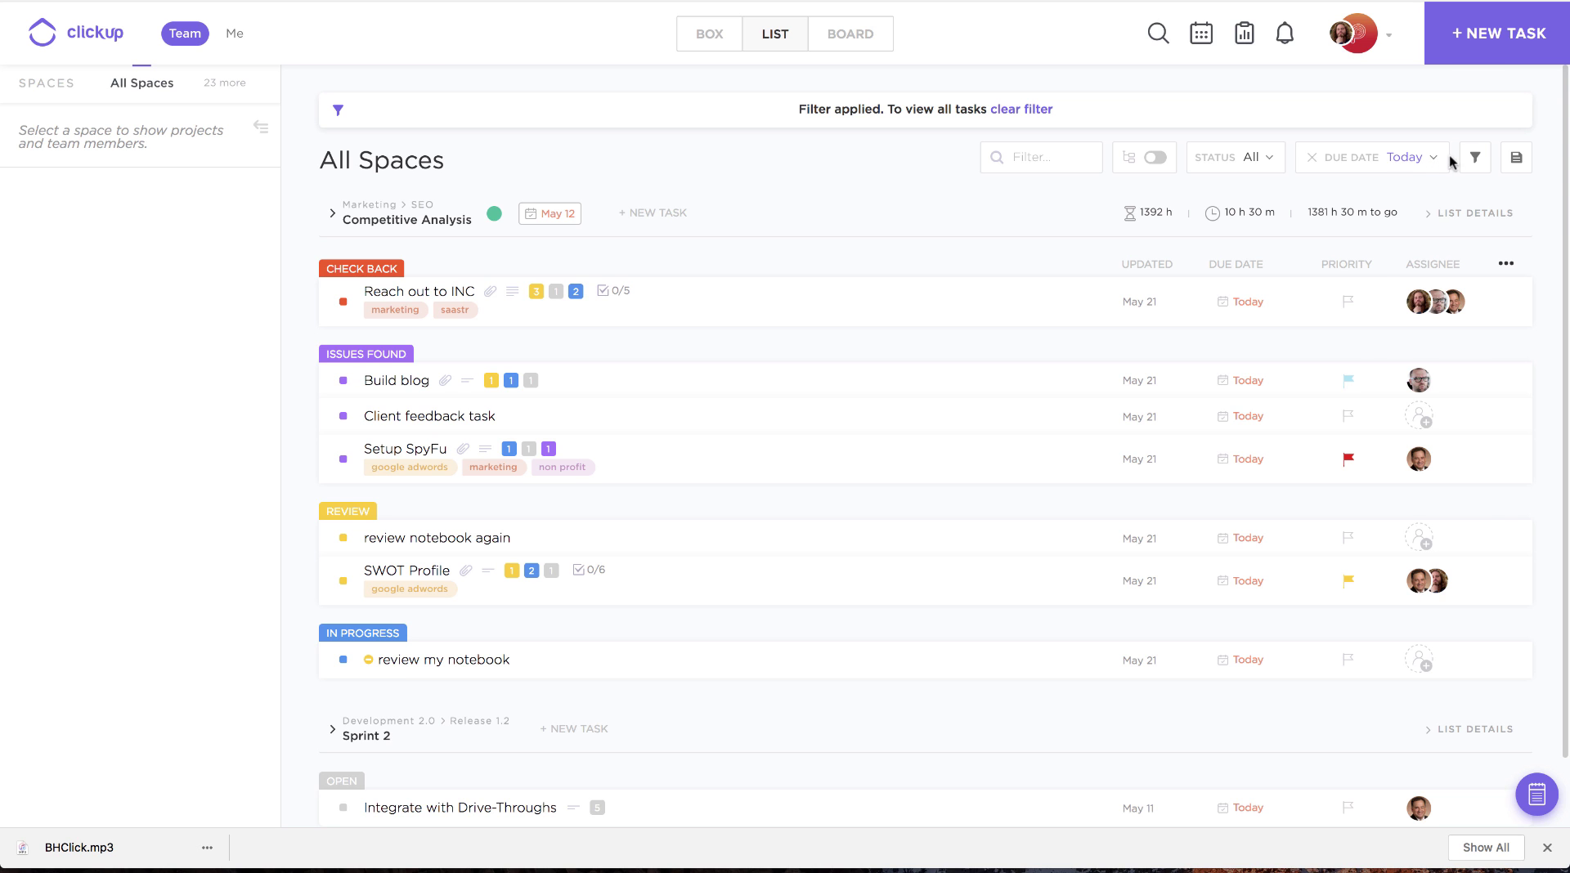
click(1475, 156)
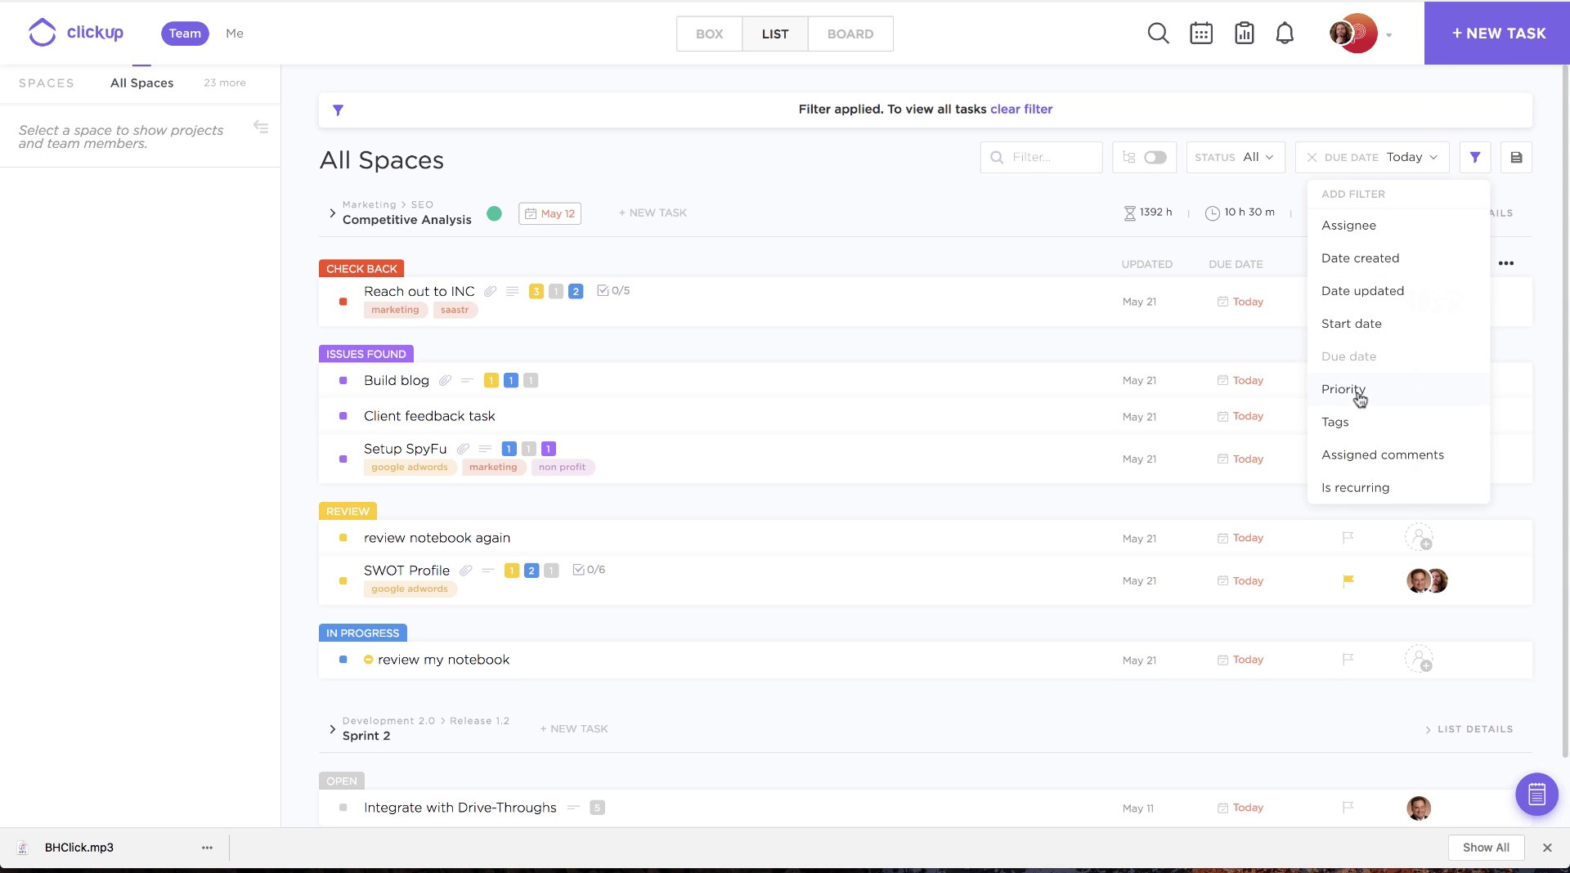
click(1353, 391)
click(1375, 202)
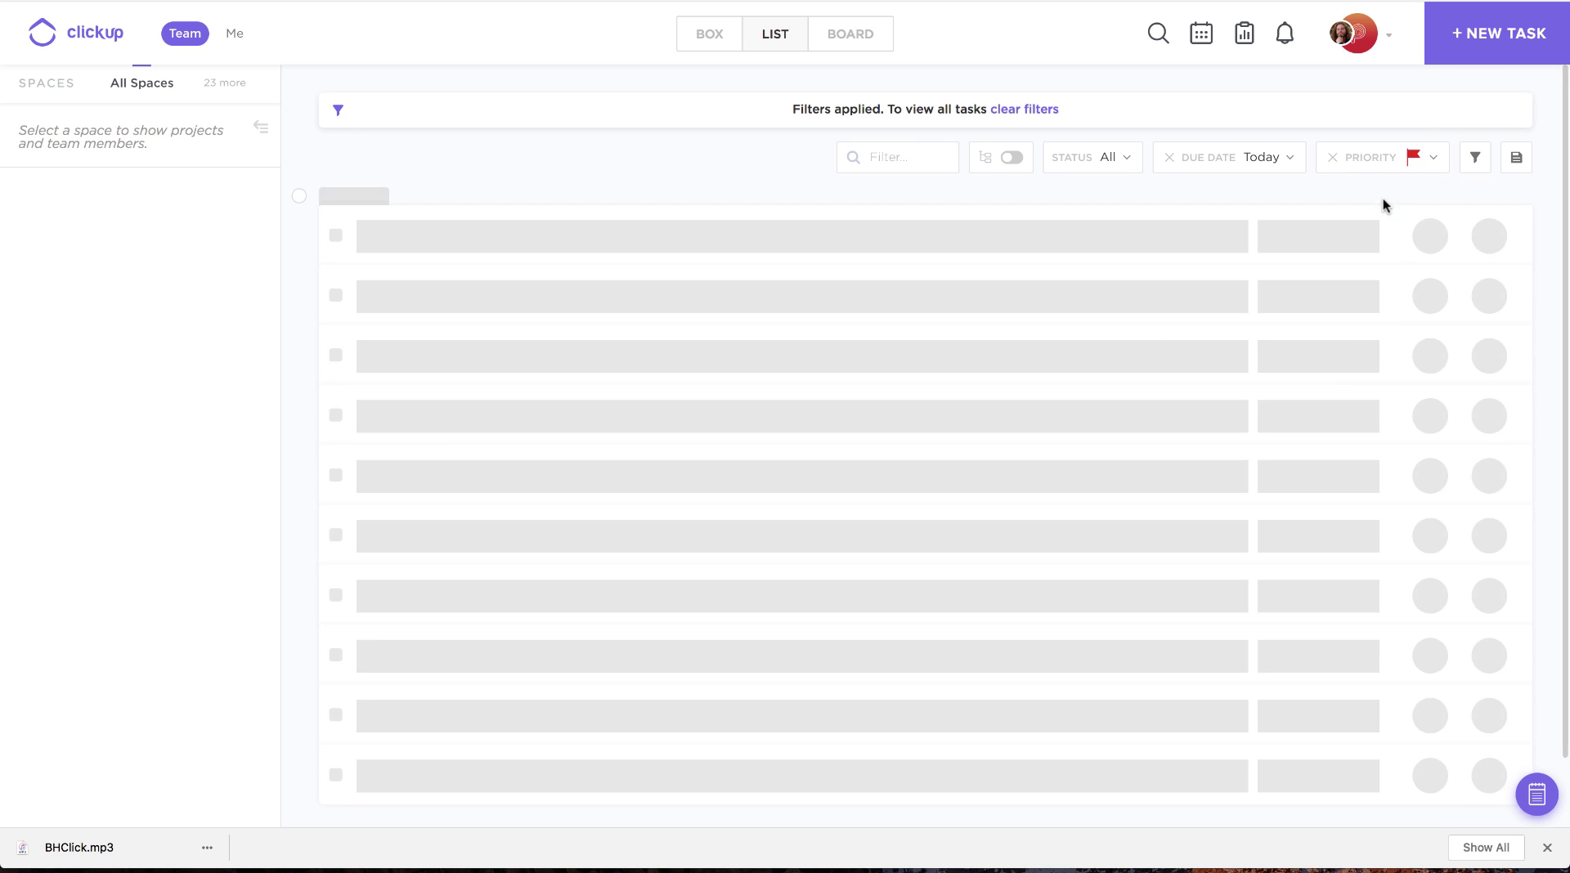
mouse_move(1516, 157)
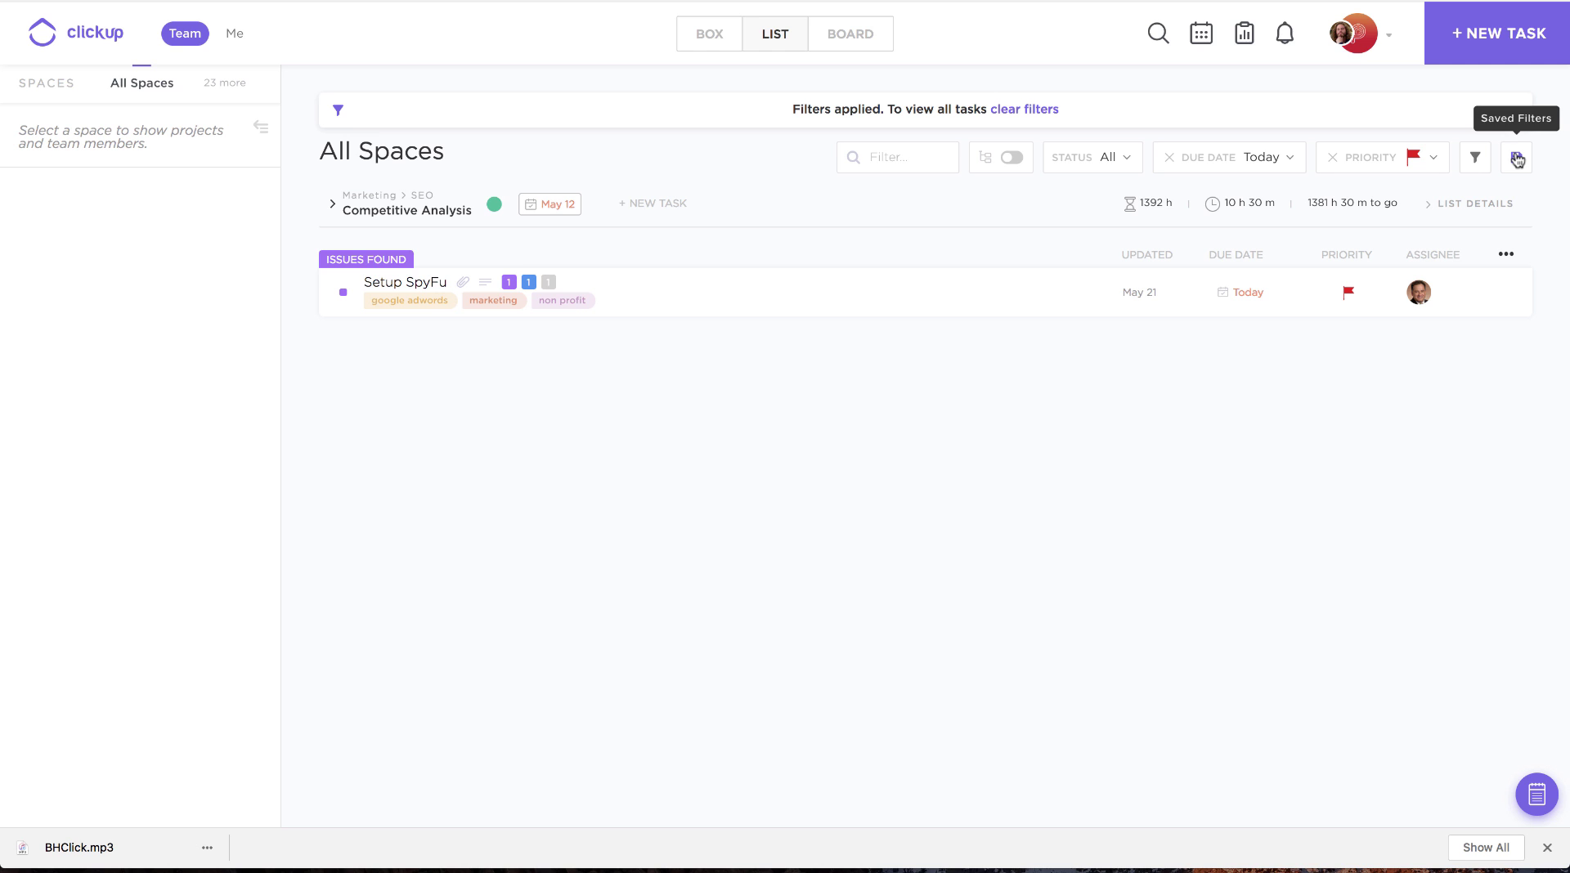
- Check the Saved Filters list, then clear the due-date and priority filters
click(1517, 160)
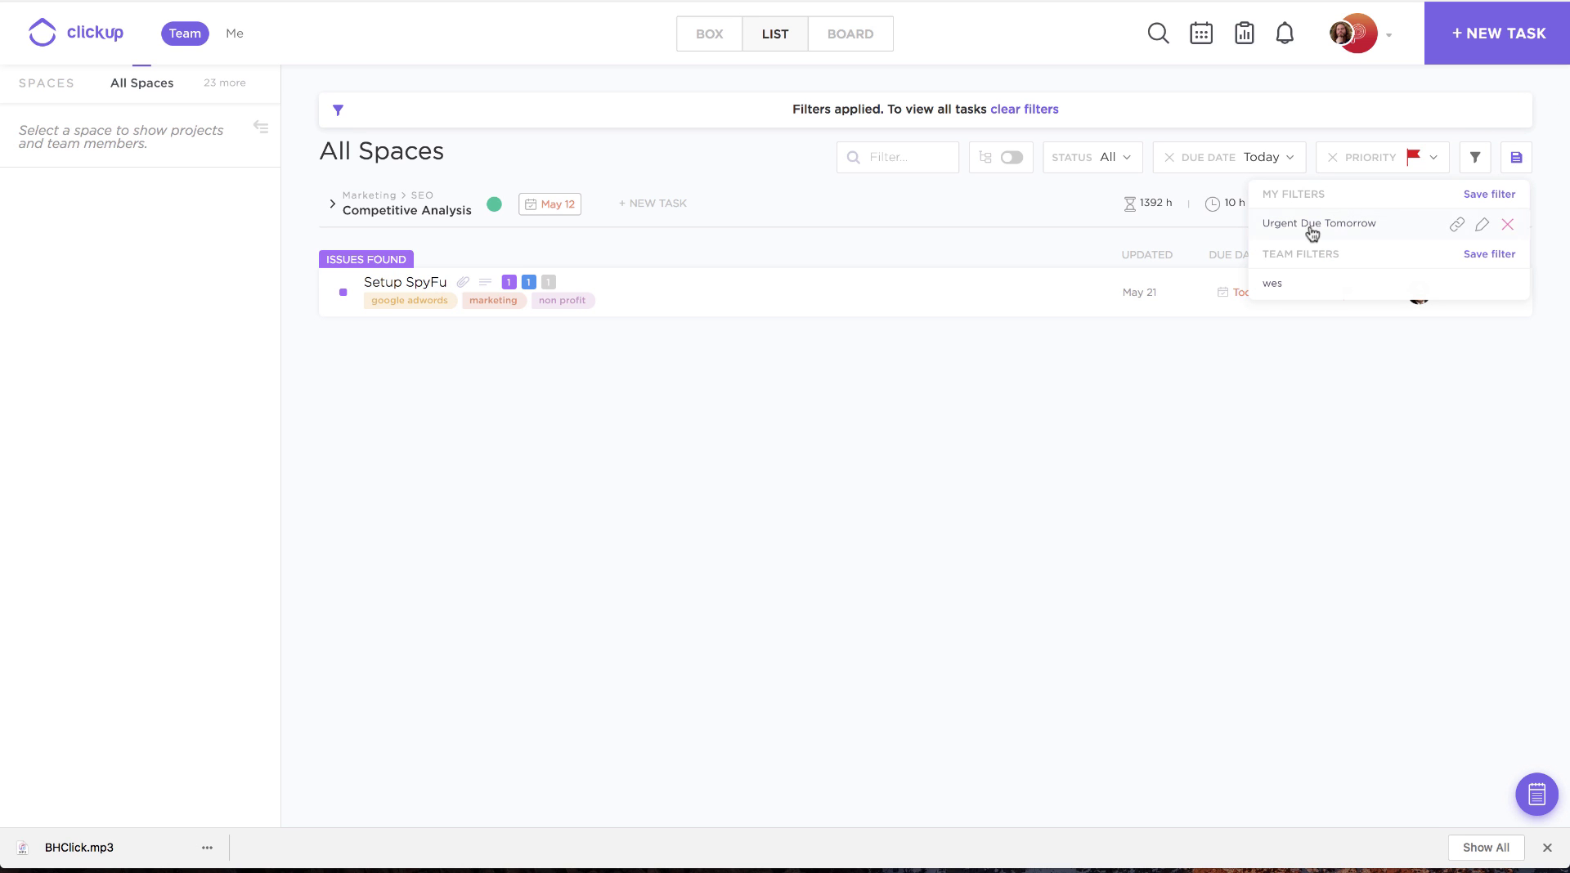
click(1099, 405)
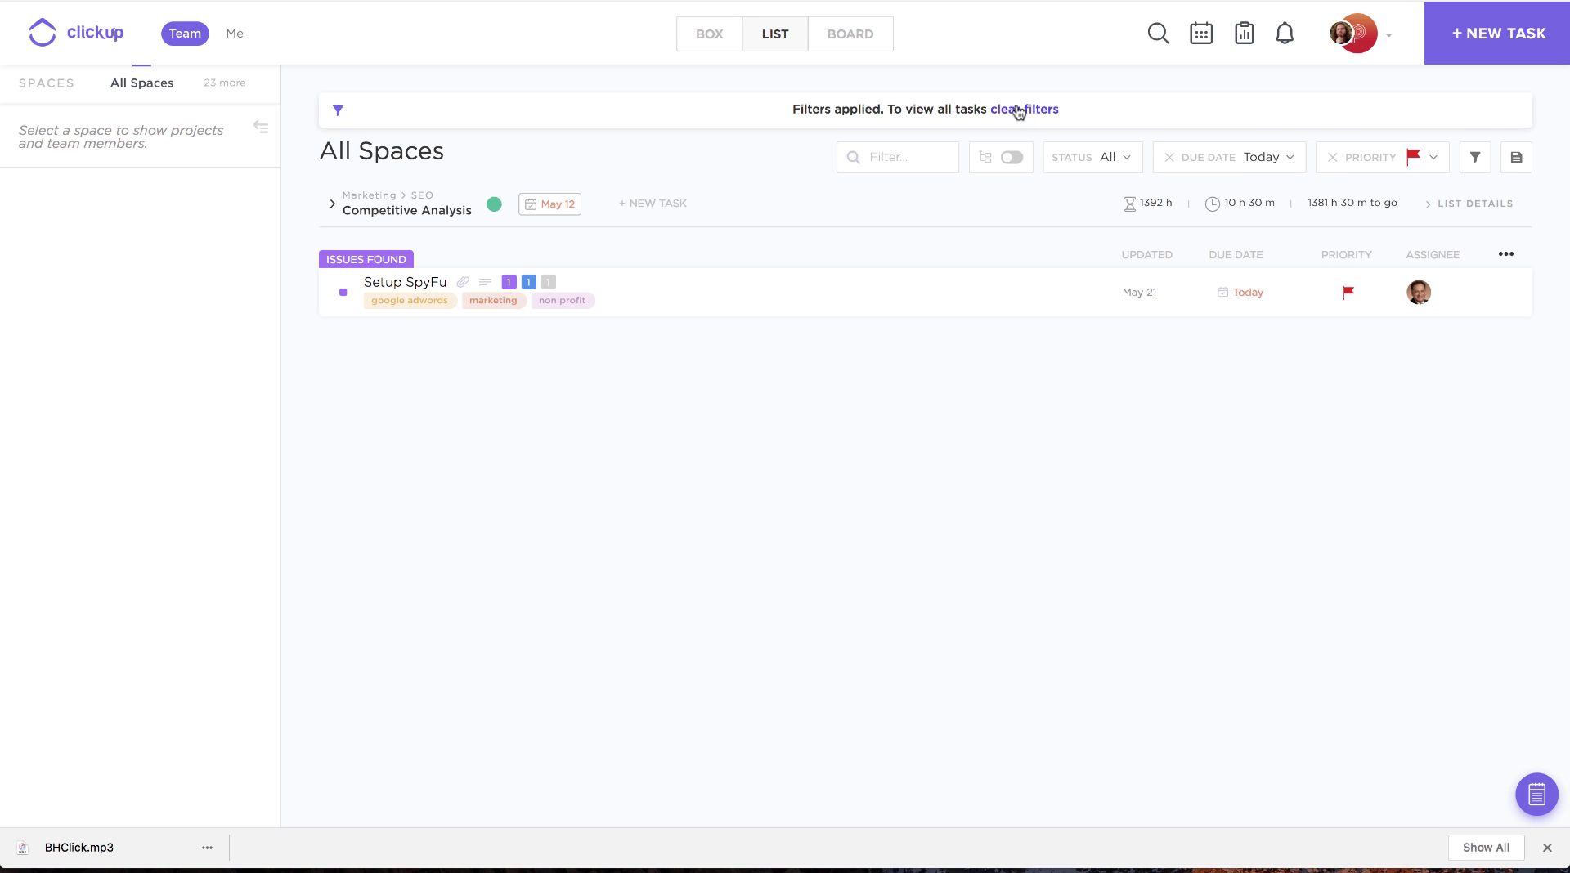
click(1022, 108)
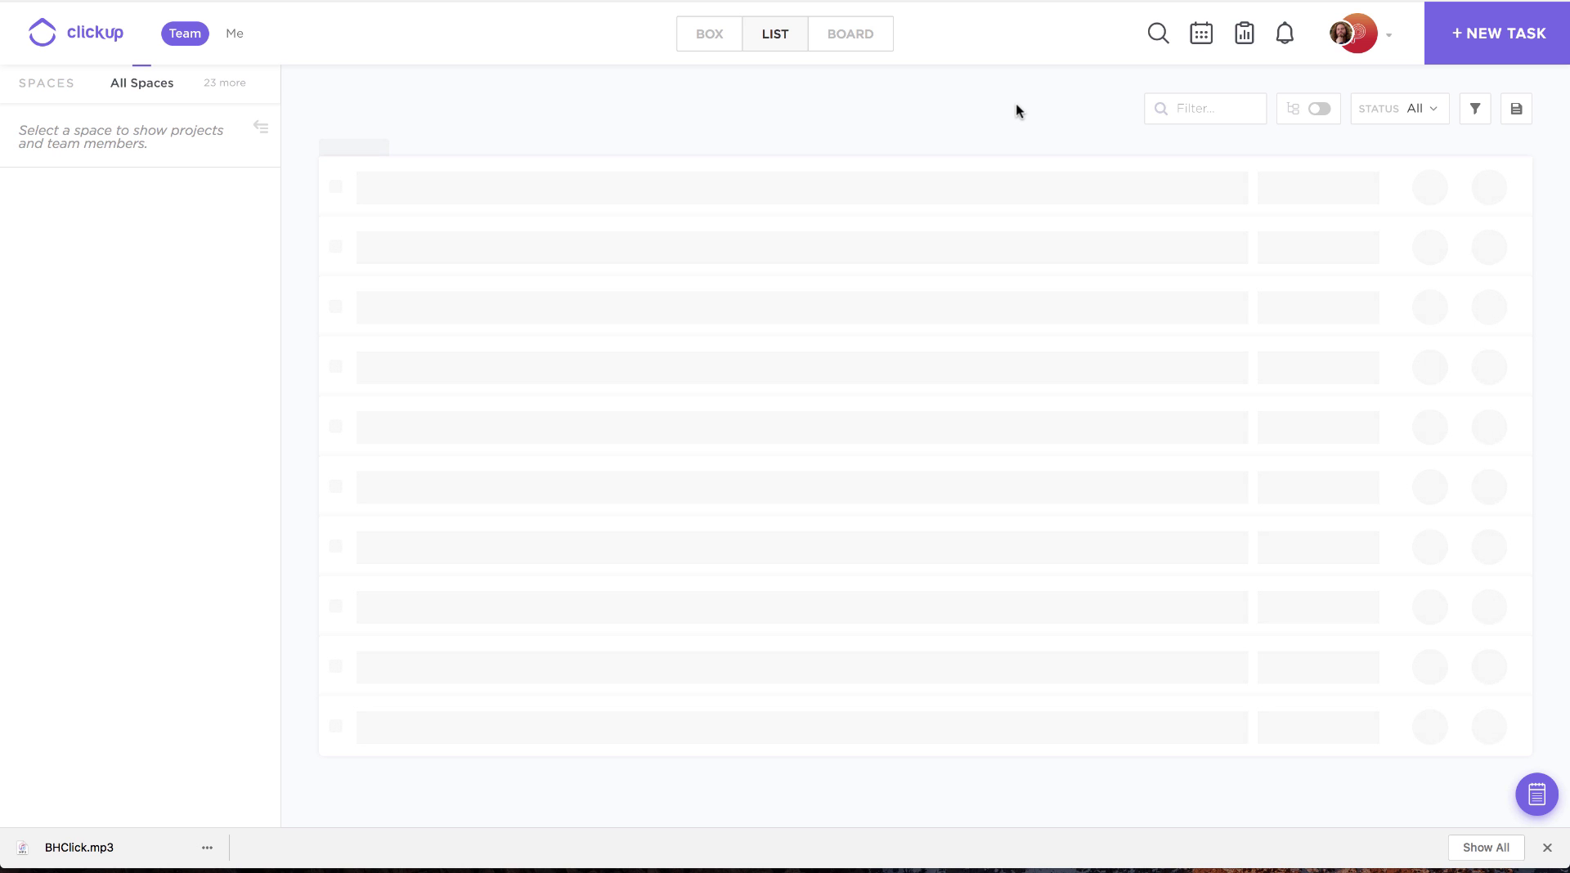
click(1535, 800)
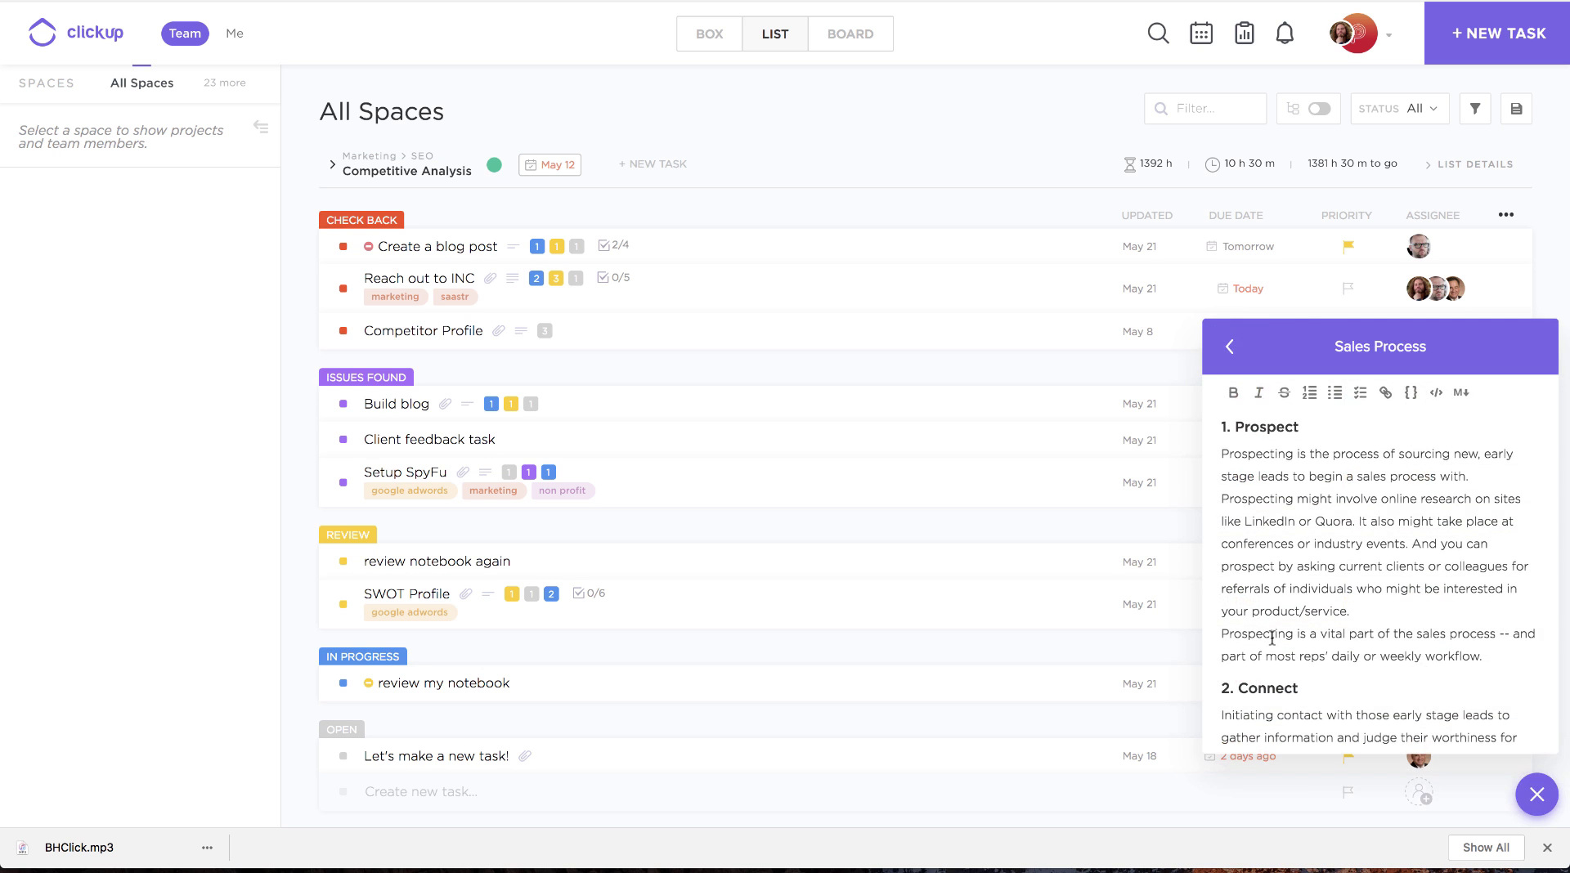
click(1223, 345)
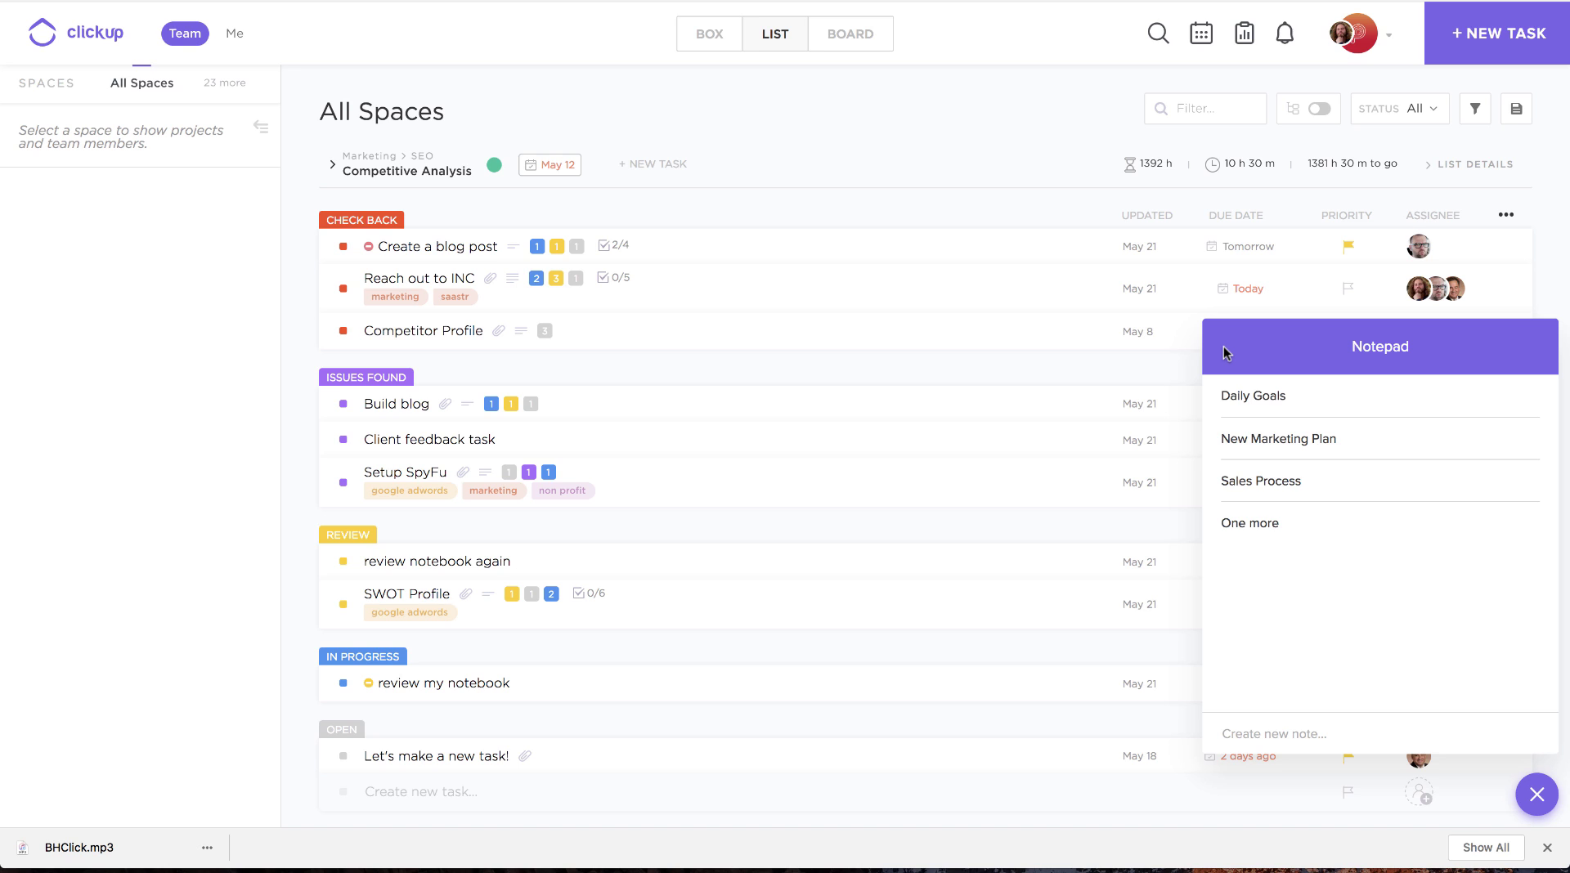
click(1248, 397)
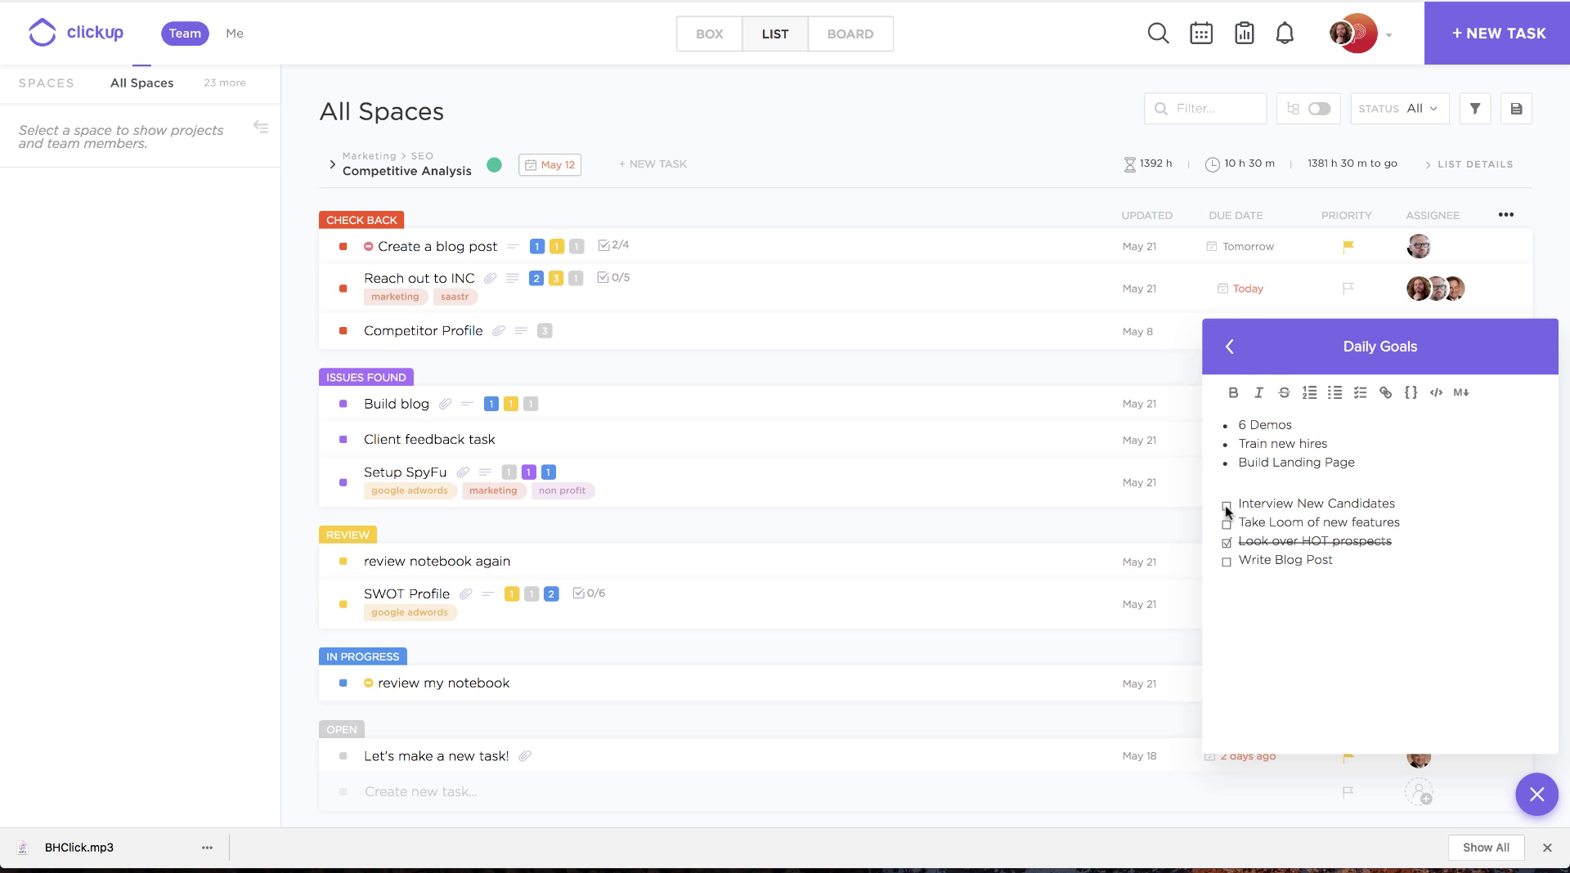
click(1229, 347)
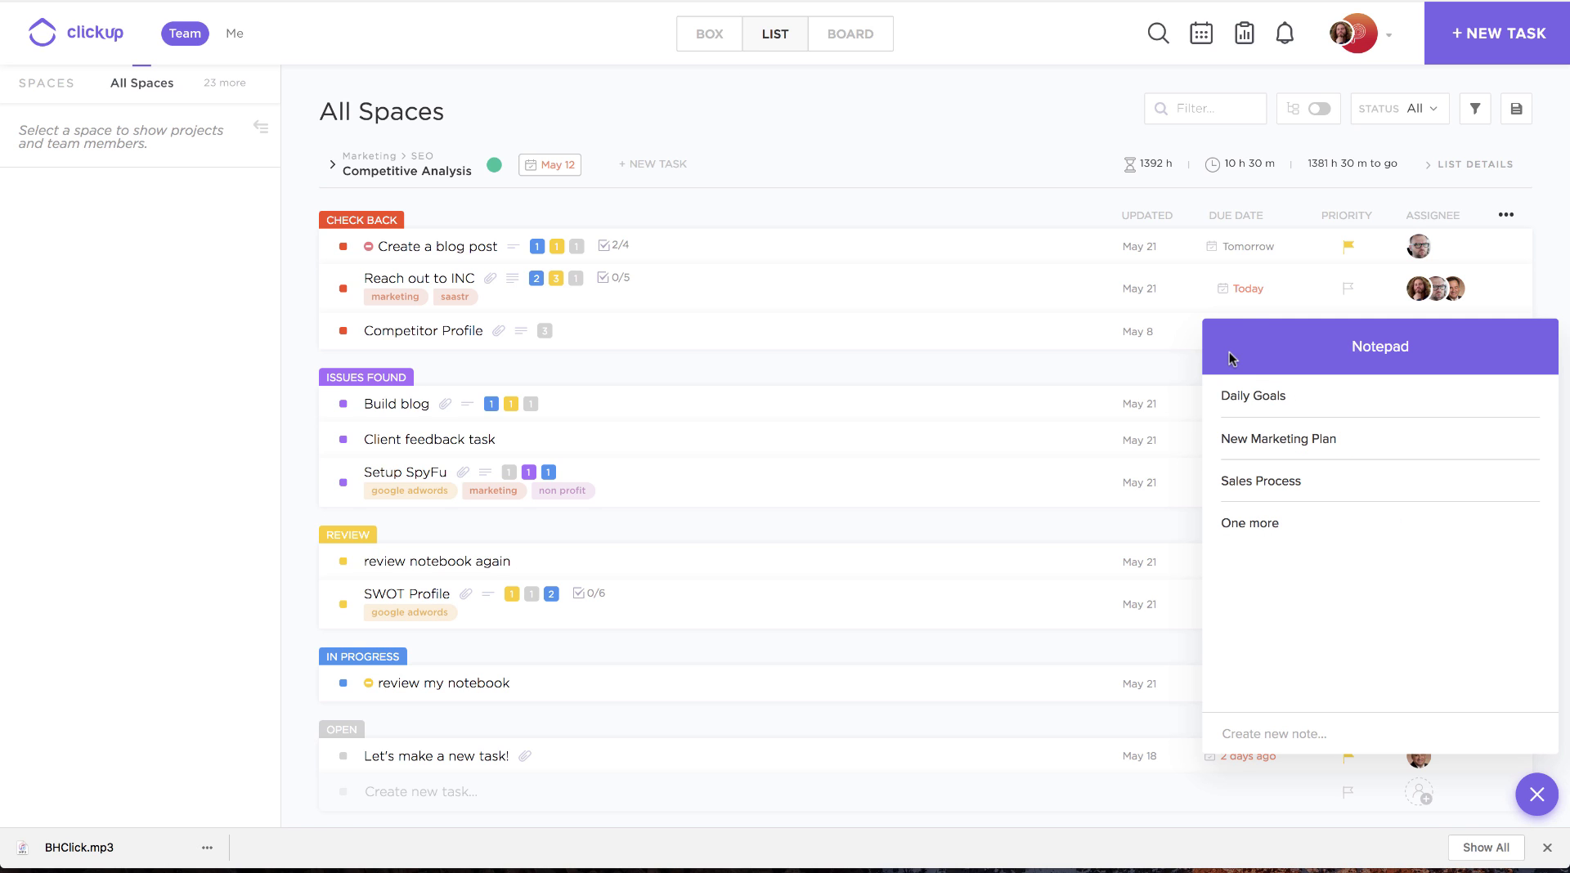
click(1255, 481)
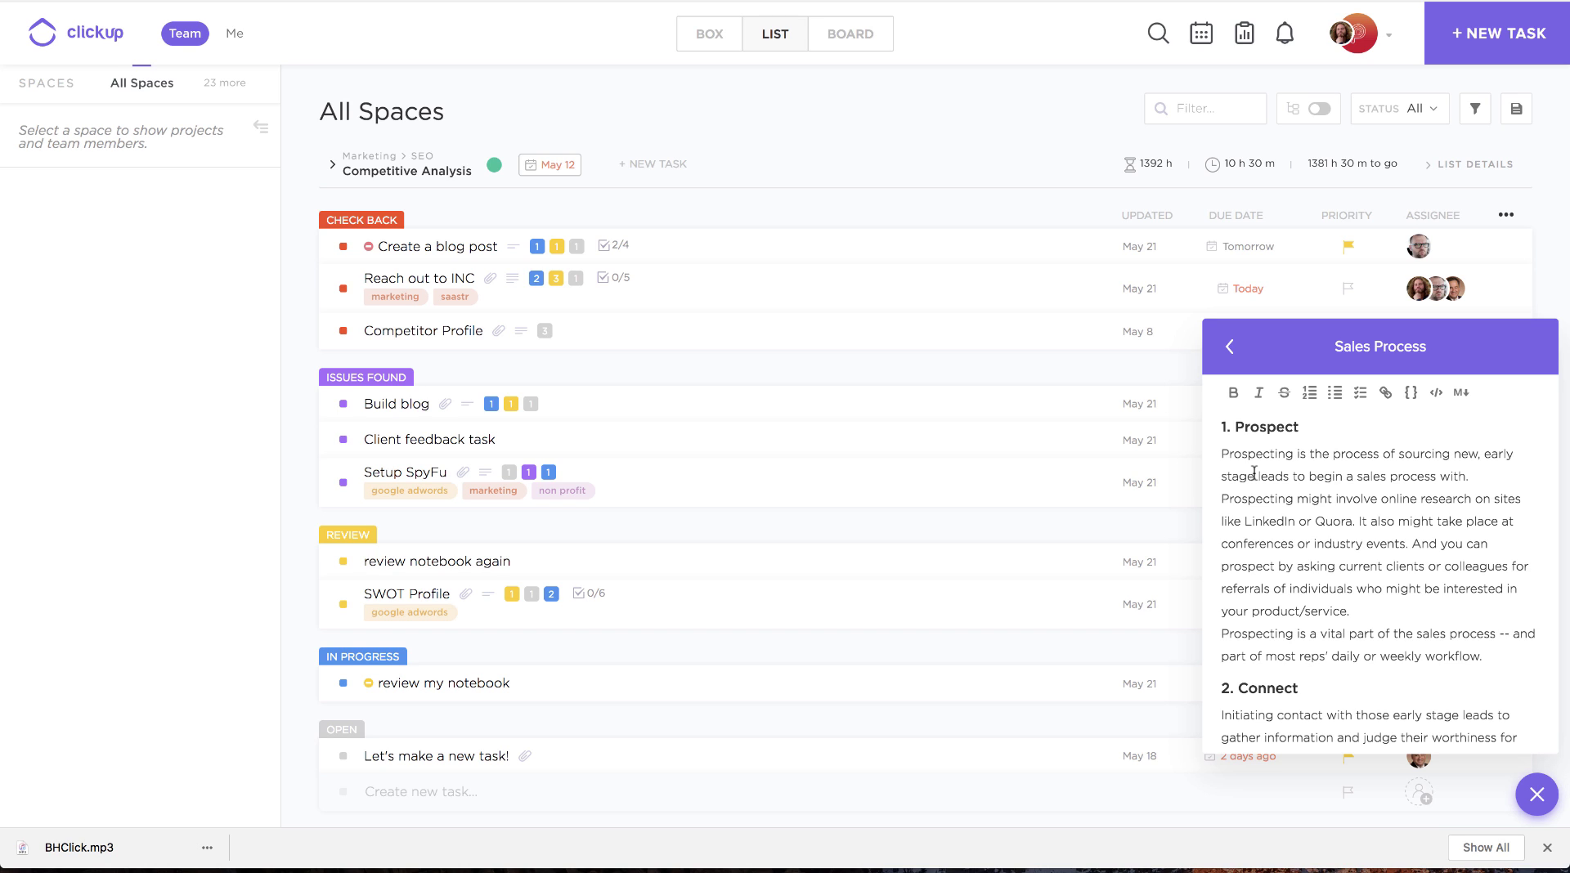
click(1229, 347)
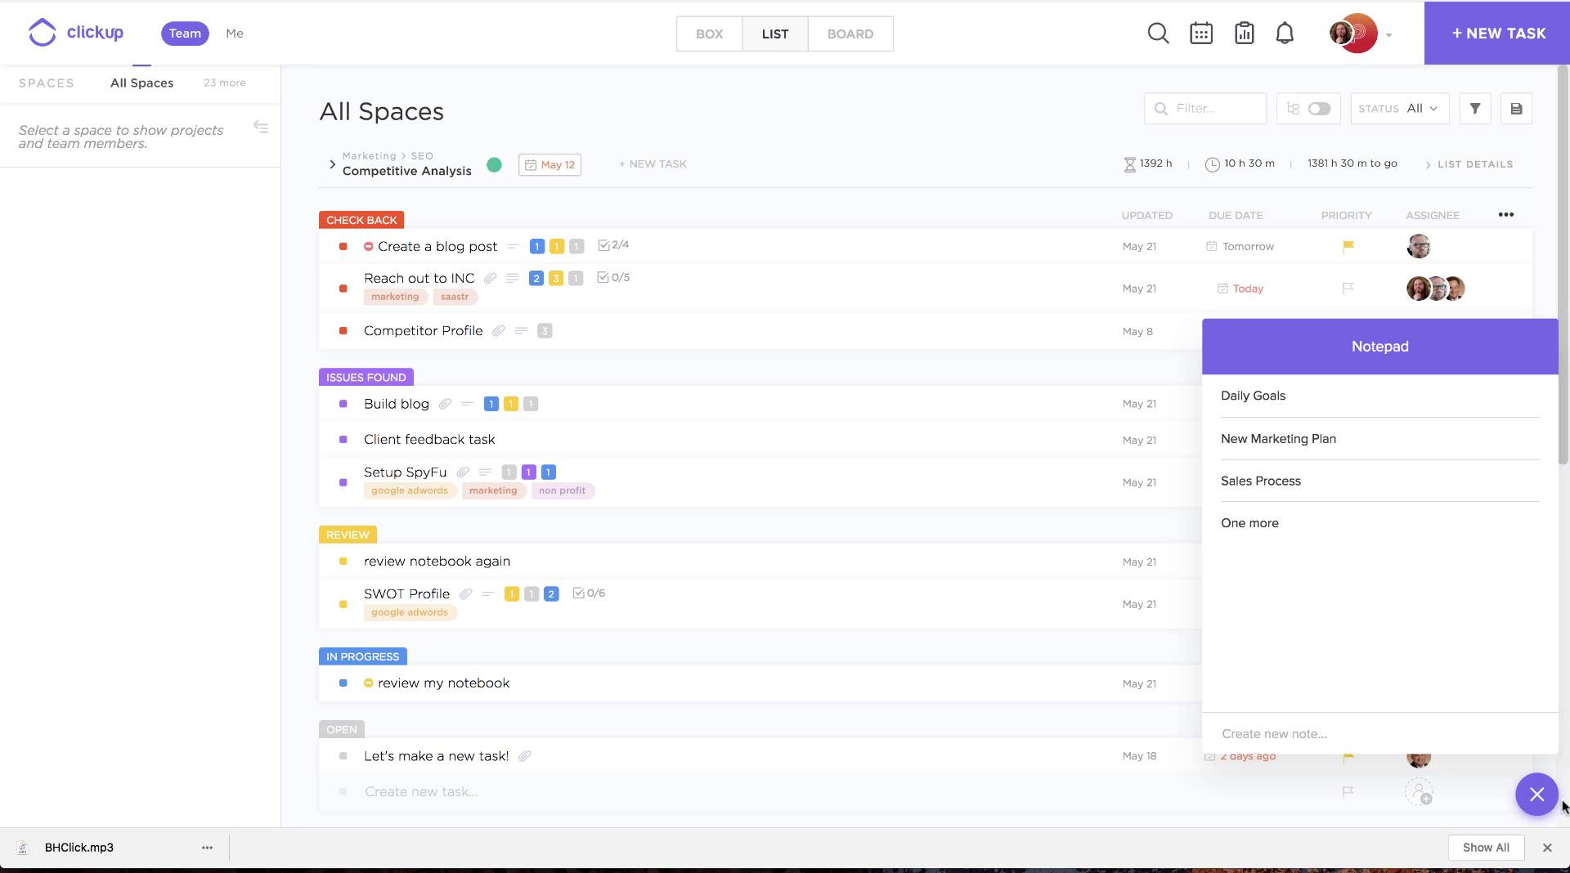
- Close the notepad and choose Help from the account menu to open the support dialog
click(1537, 795)
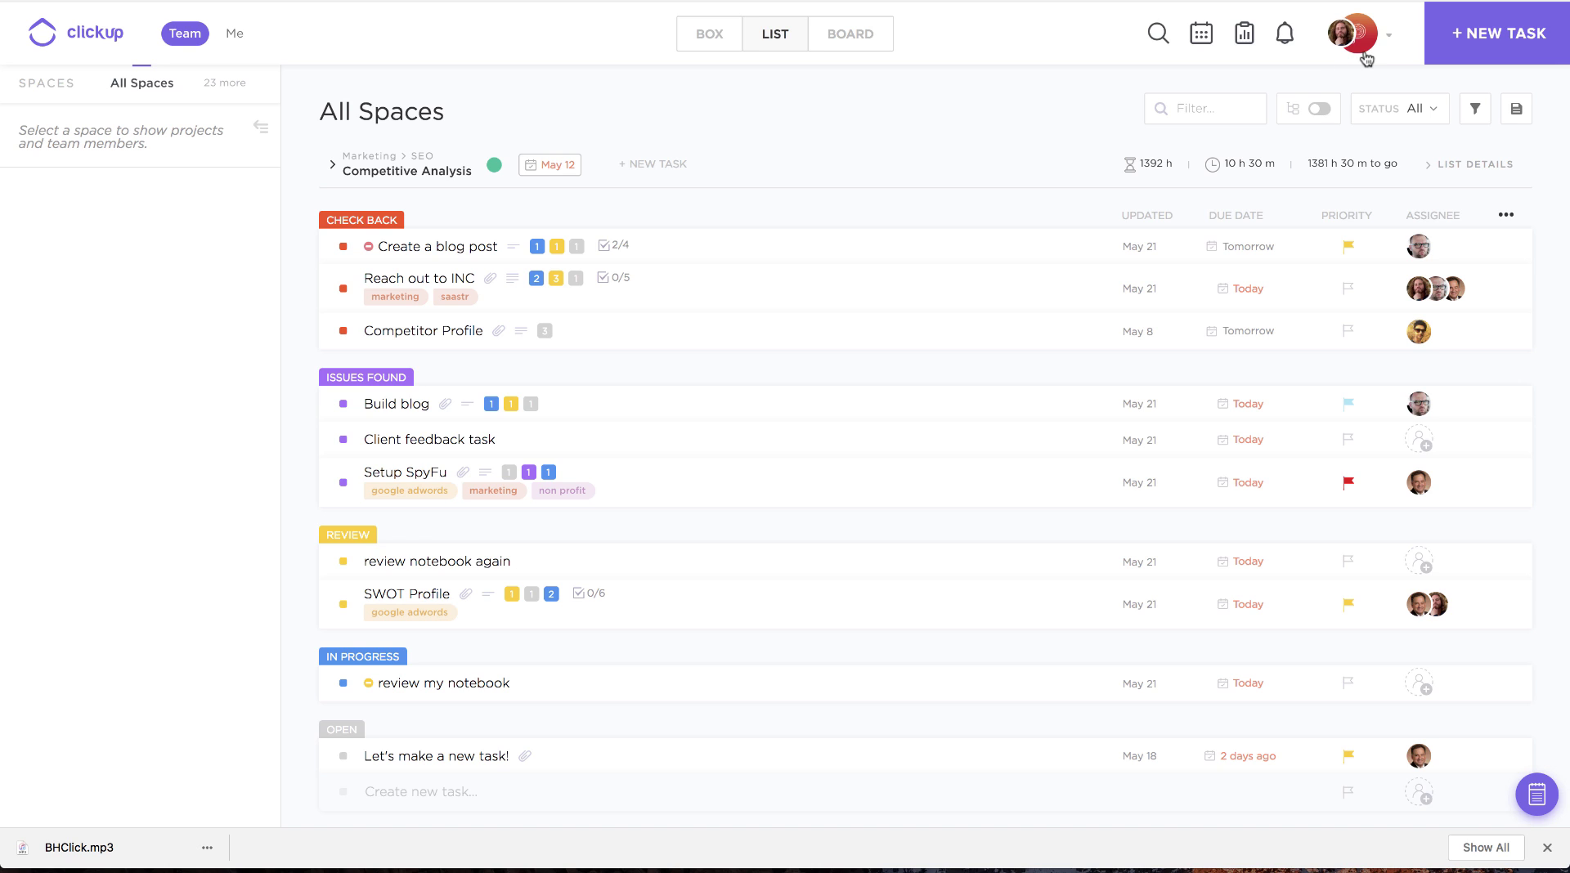
click(1361, 45)
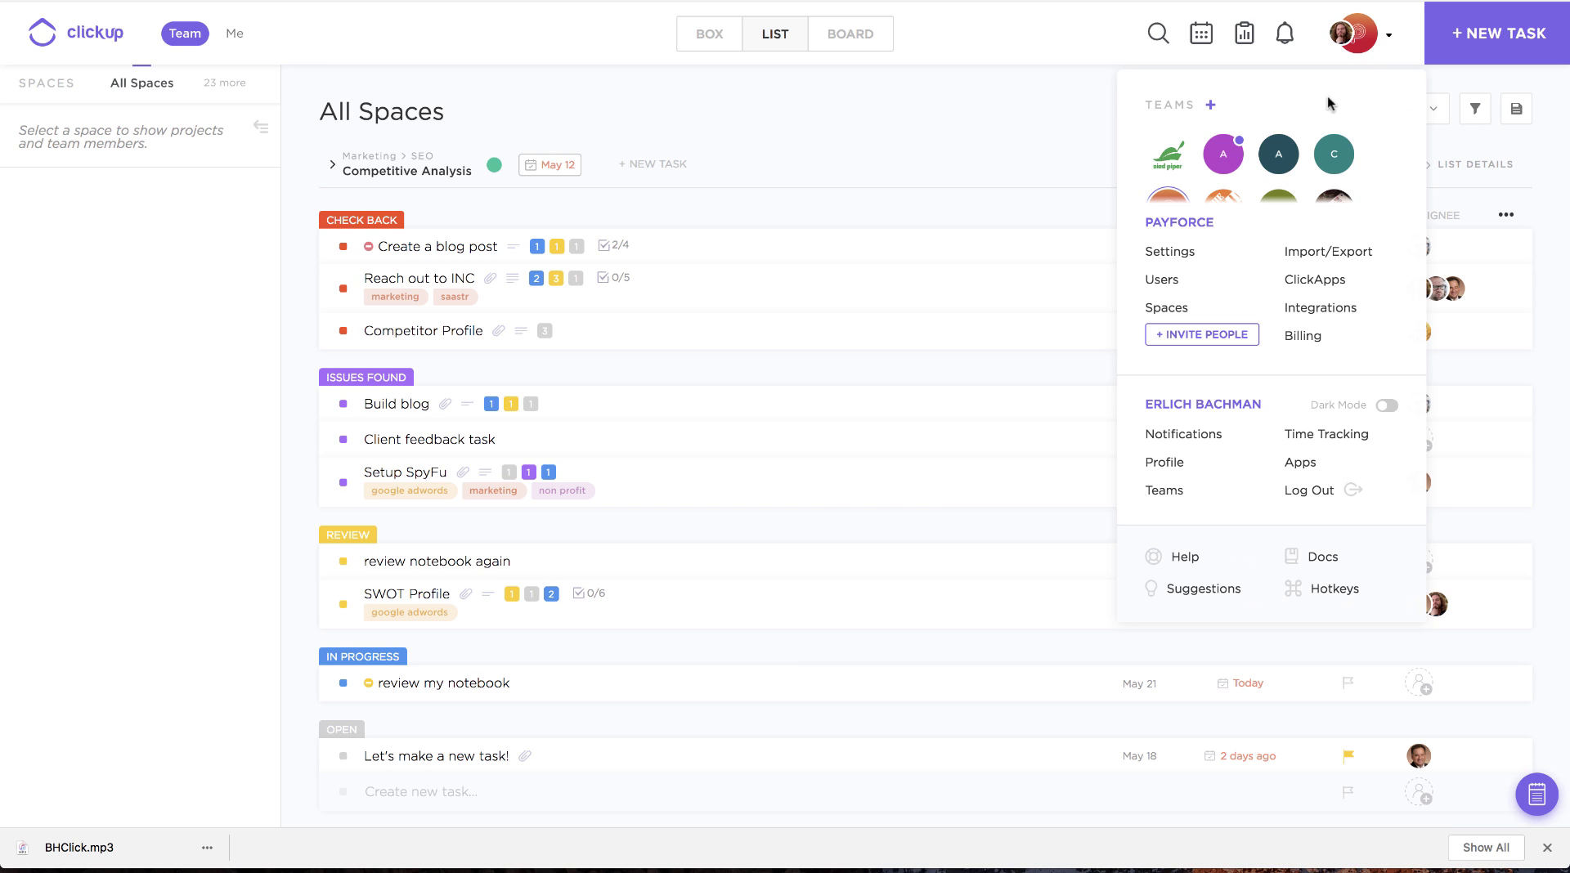
click(1186, 559)
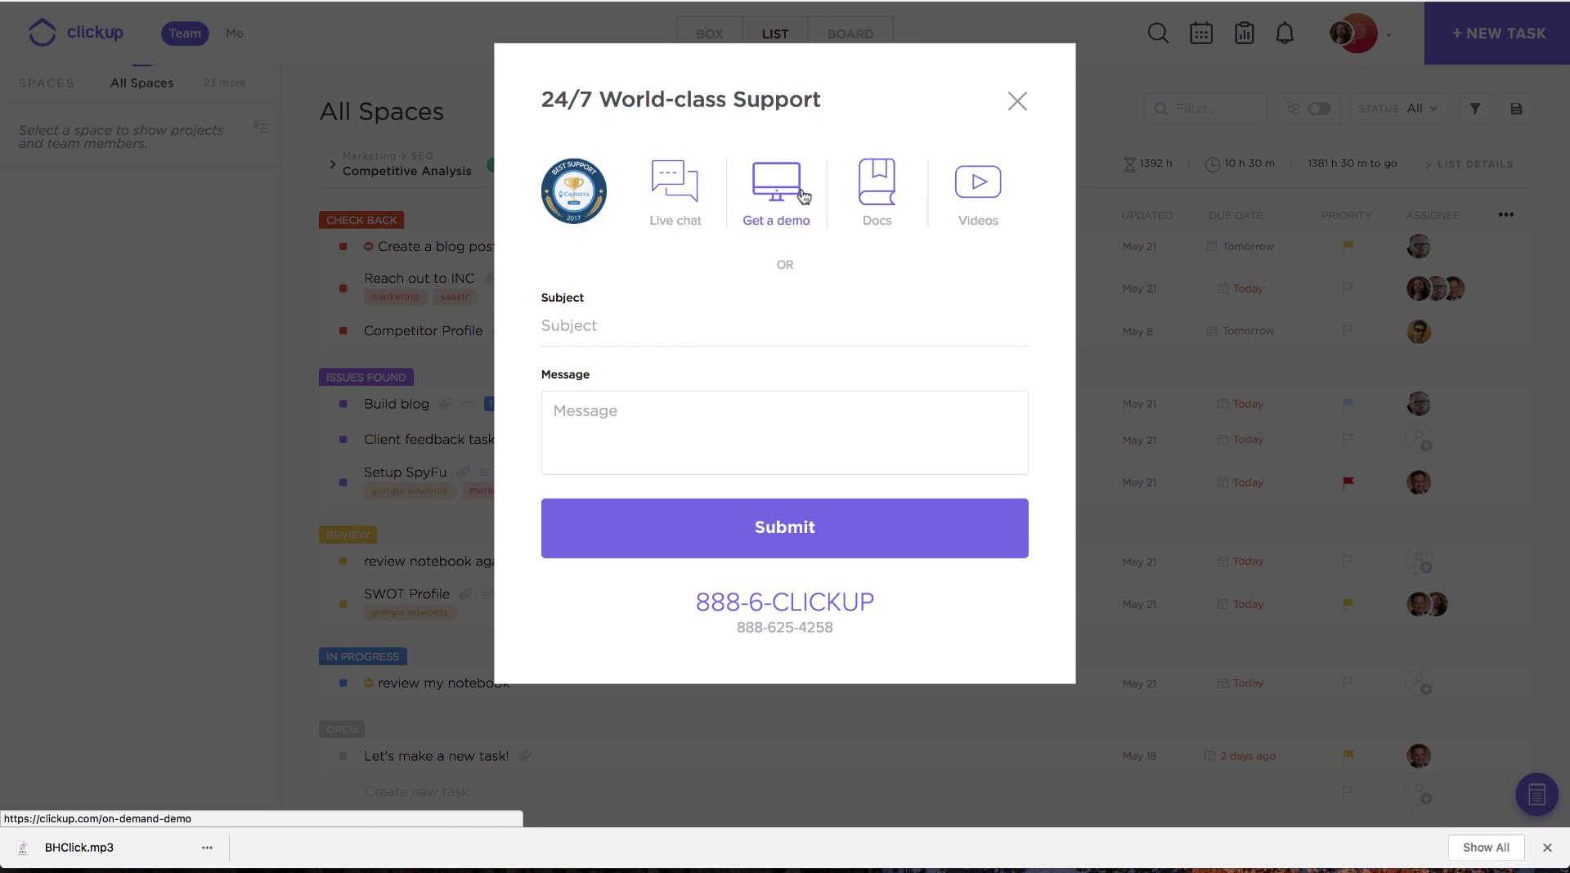